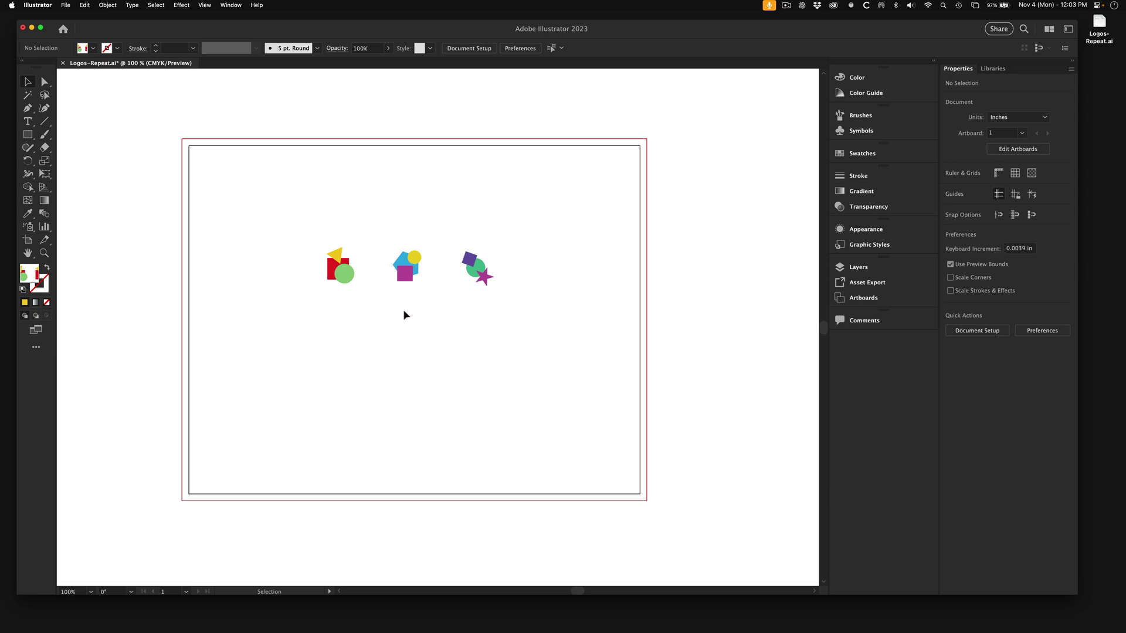
Spread the three logo groups out into a widely spaced row by moving each one up and to the left
scroll(415, 319, "up", 5)
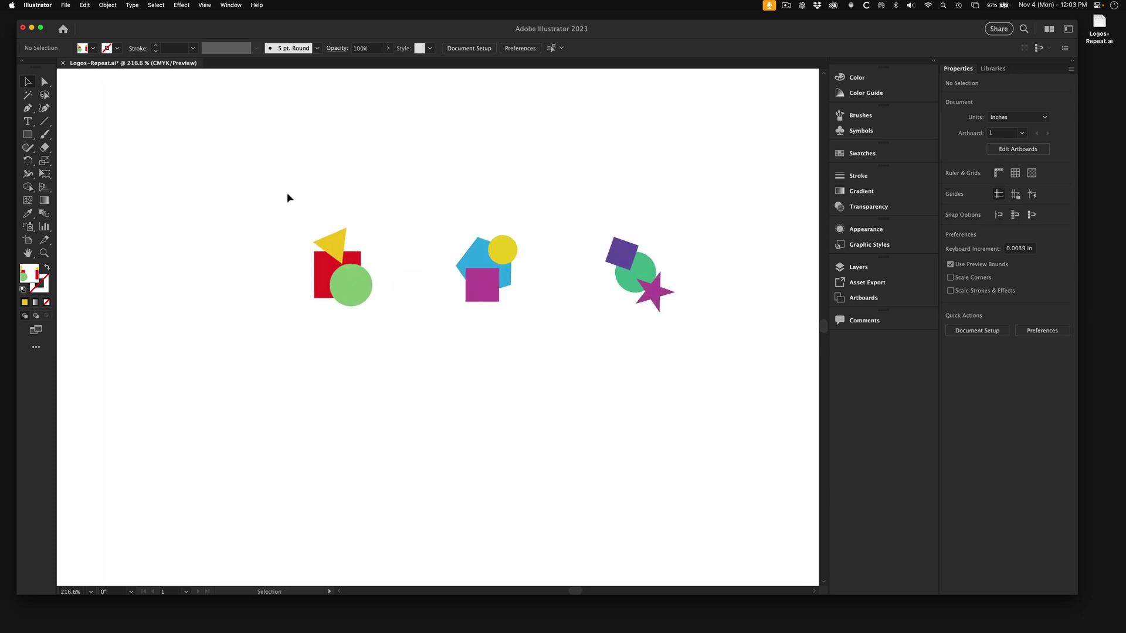
left_click_drag(288, 198, 374, 322)
left_click_drag(352, 260, 240, 245)
left_click_drag(389, 156, 513, 320)
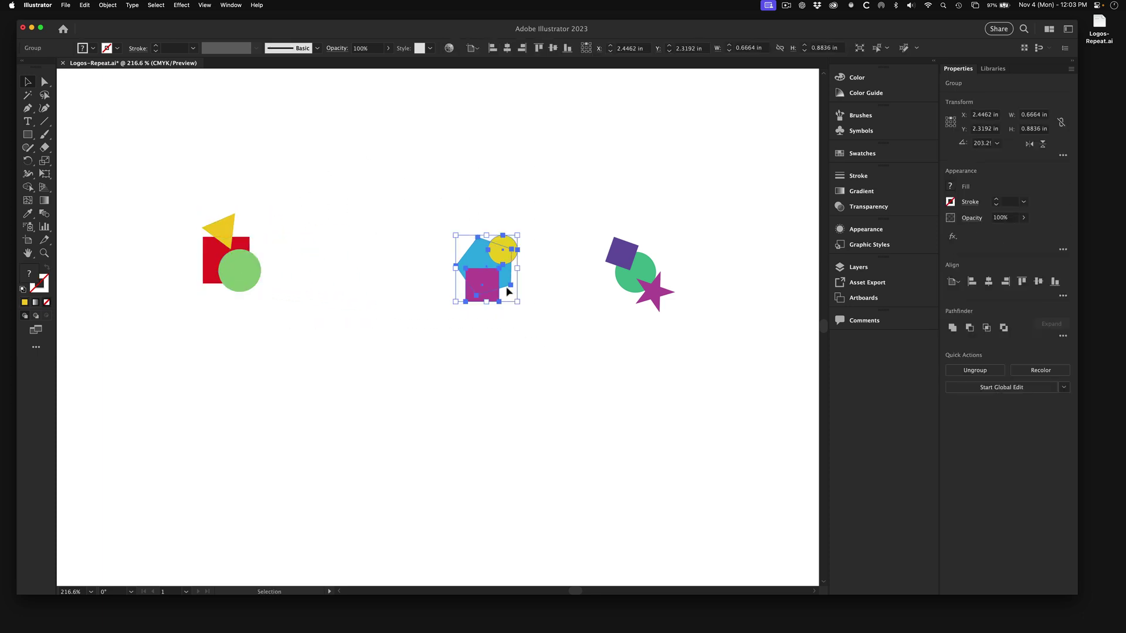
left_click_drag(504, 252, 438, 227)
left_click_drag(592, 182, 735, 323)
left_click_drag(617, 245, 594, 219)
left_click(547, 344)
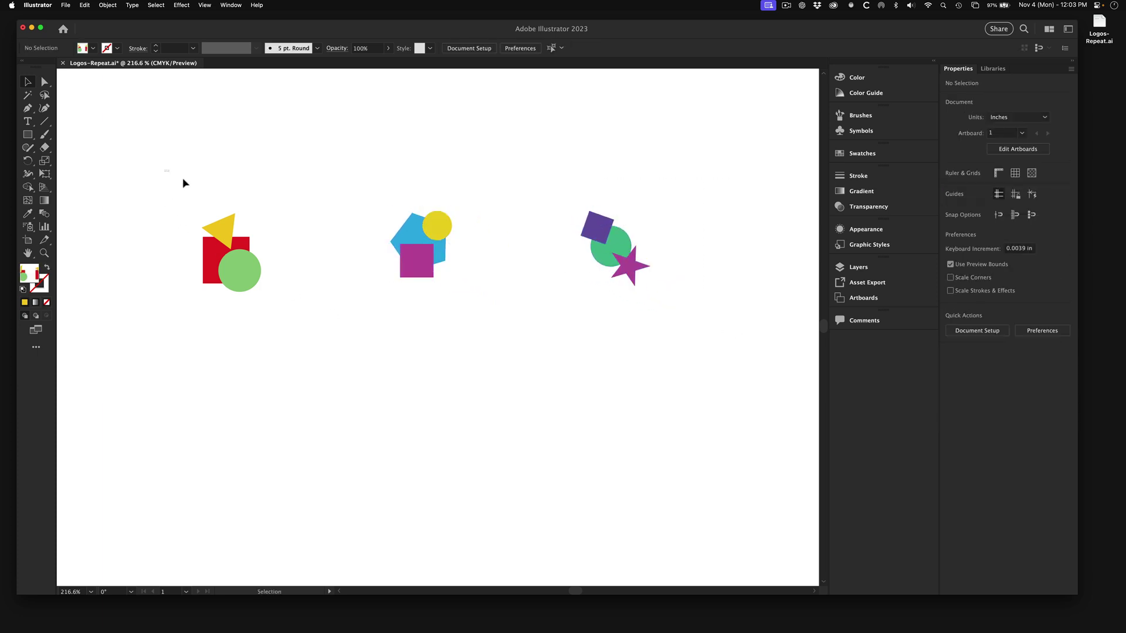
Select each of the three logos in turn to examine how its shapes are grouped
left_click_drag(166, 172, 299, 334)
key("a")
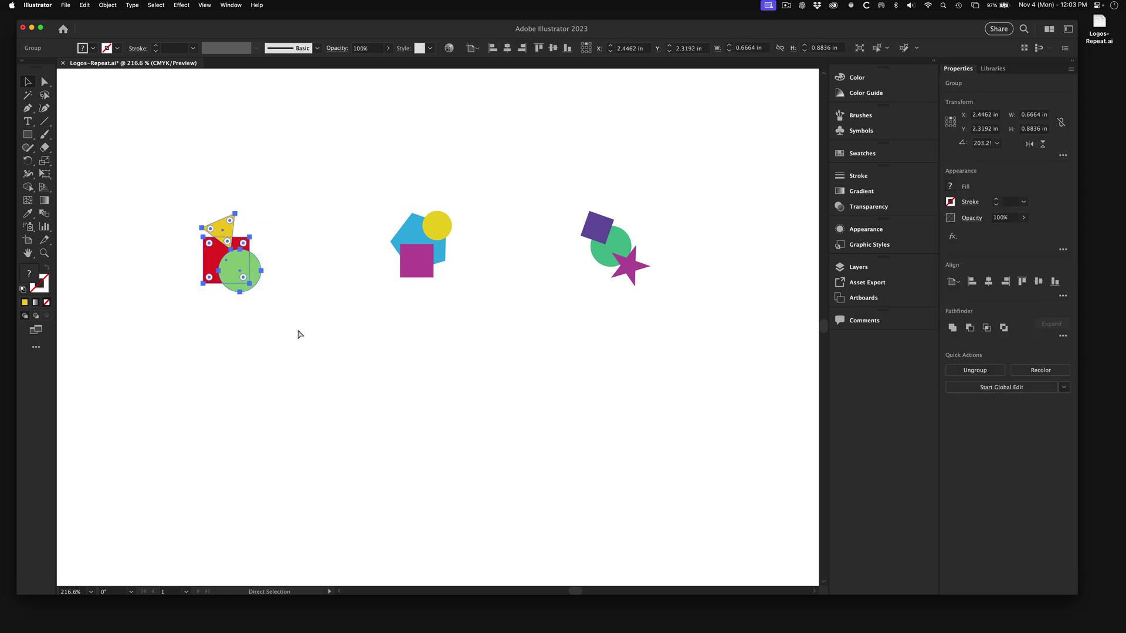
key("v")
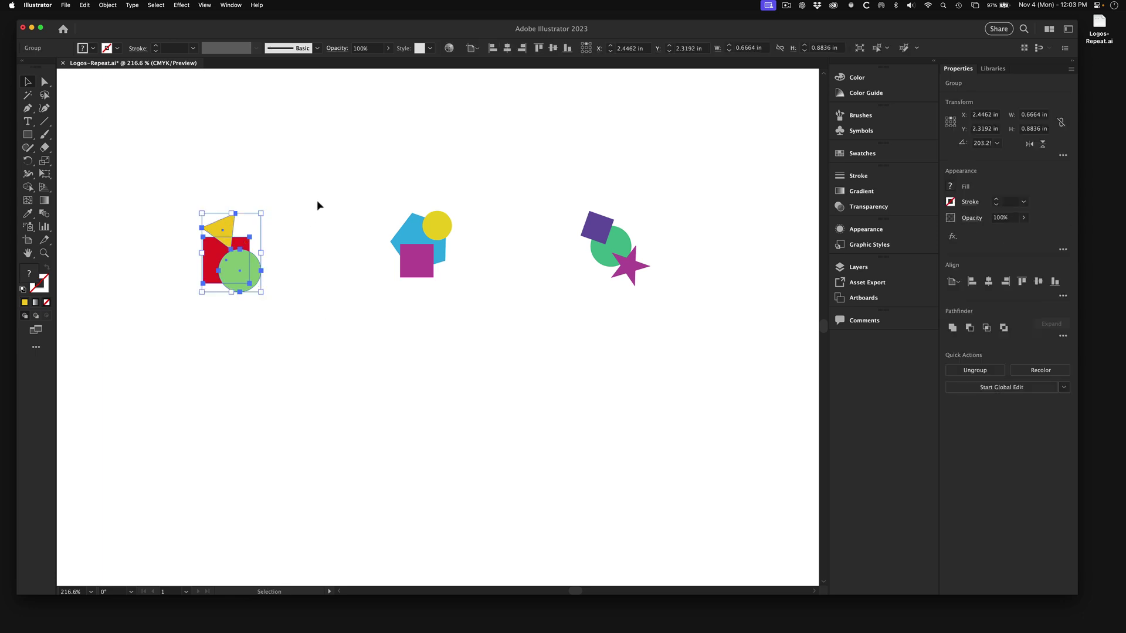
left_click_drag(344, 176, 531, 342)
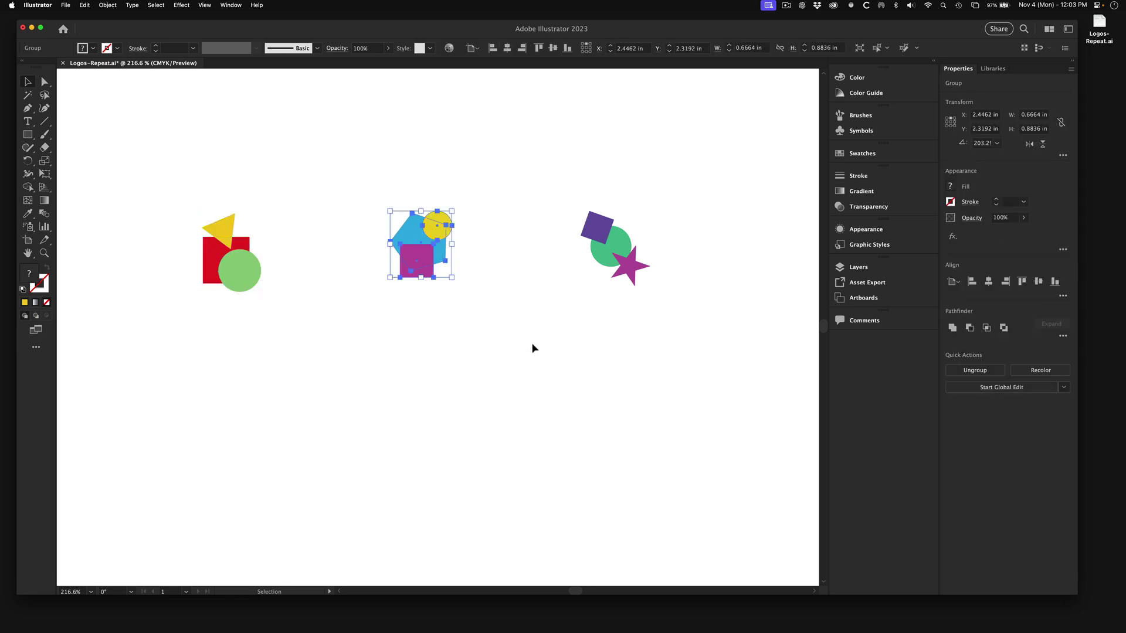
key("a")
left_click_drag(558, 168, 668, 305)
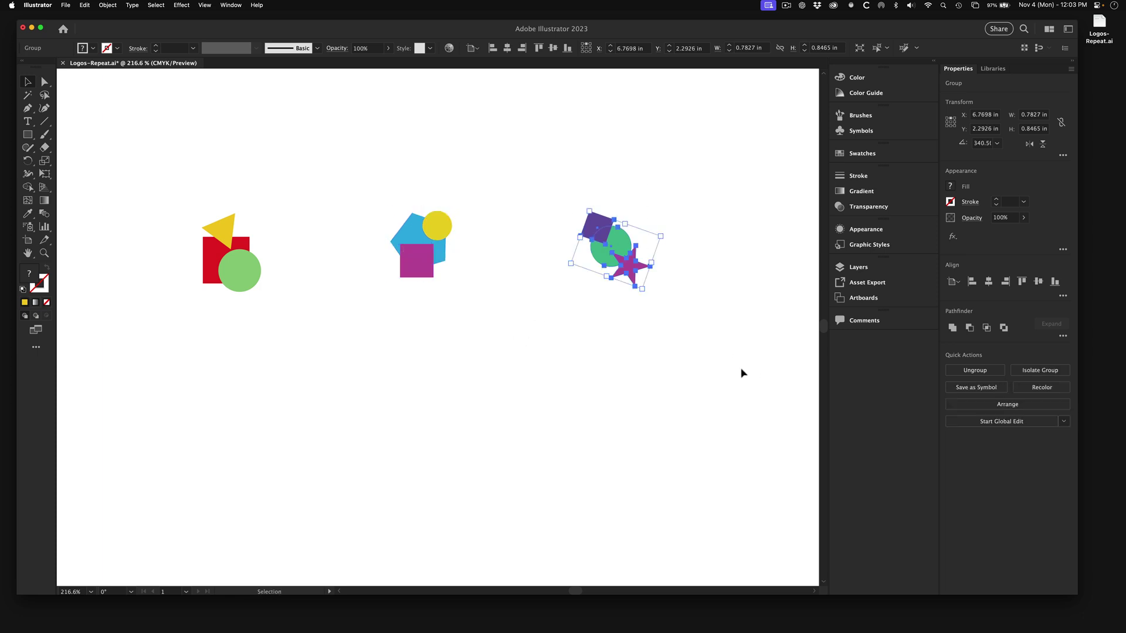
key("v")
left_click(595, 358)
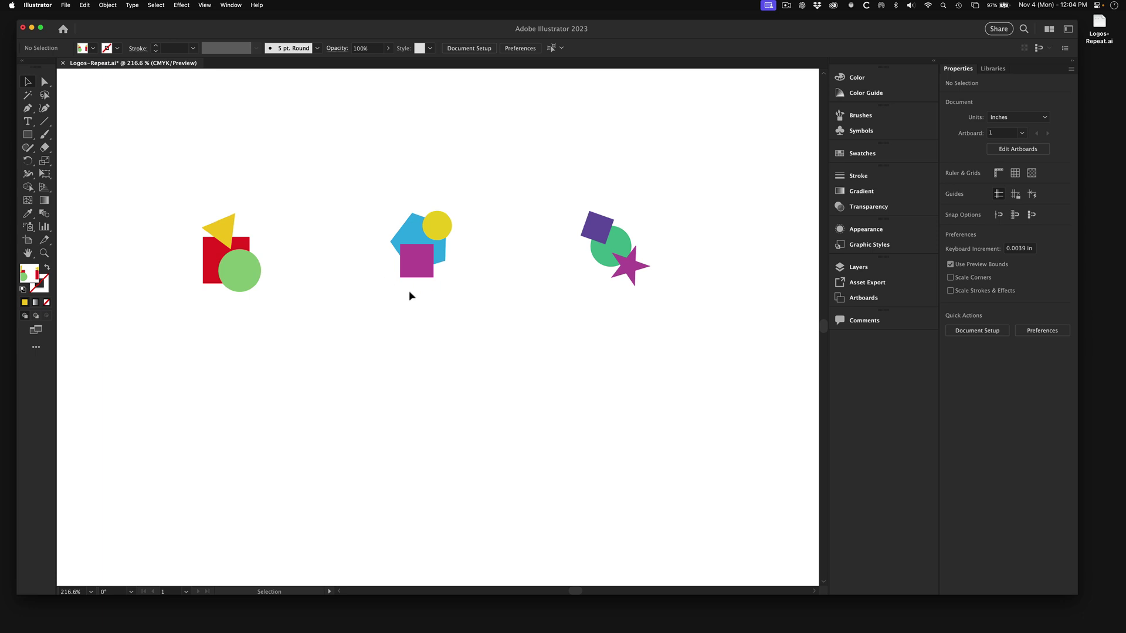
Move the red-square logo and the star logo inward so they sit close beside the middle pentagon logo
key("z")
left_click(469, 346, "alt")
left_click(461, 352, "alt")
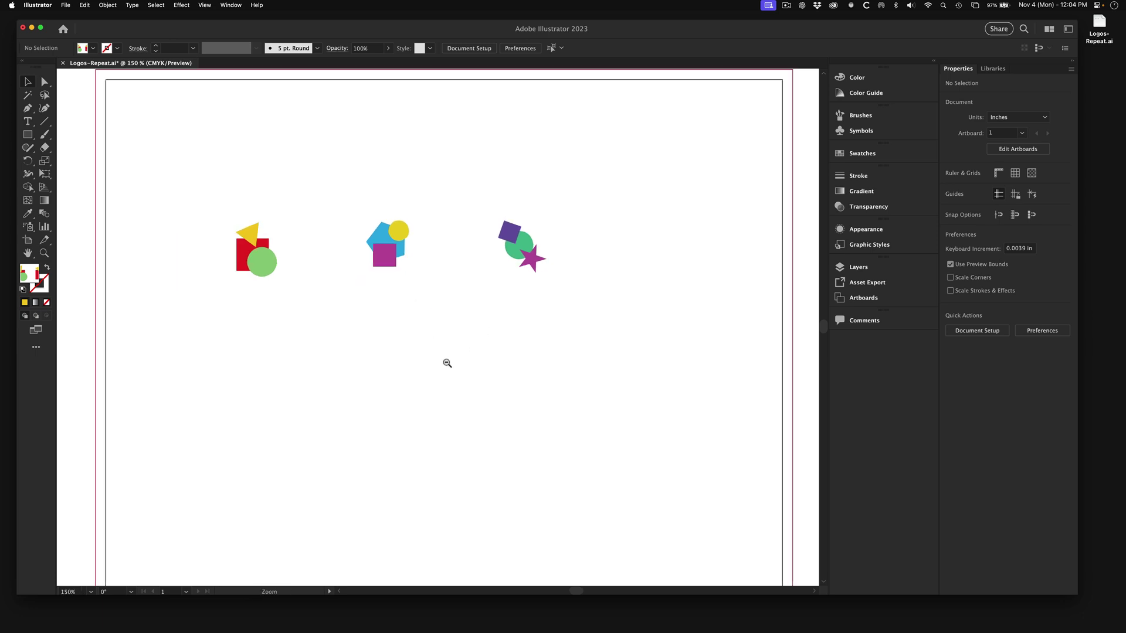
left_click_drag(251, 240, 313, 232)
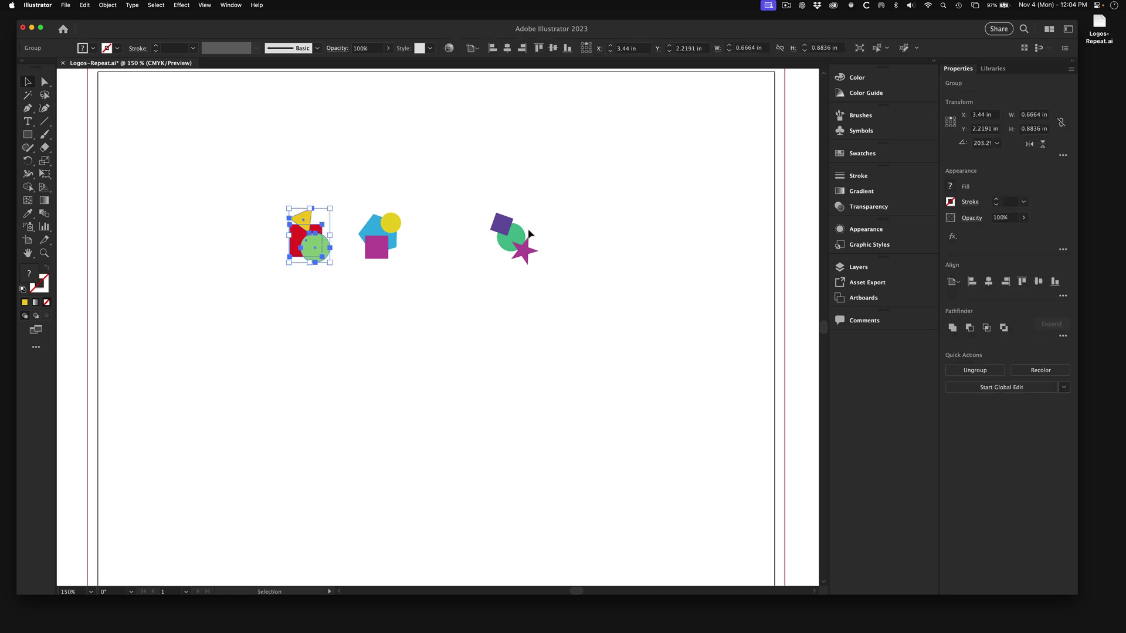
left_click_drag(510, 229, 448, 231)
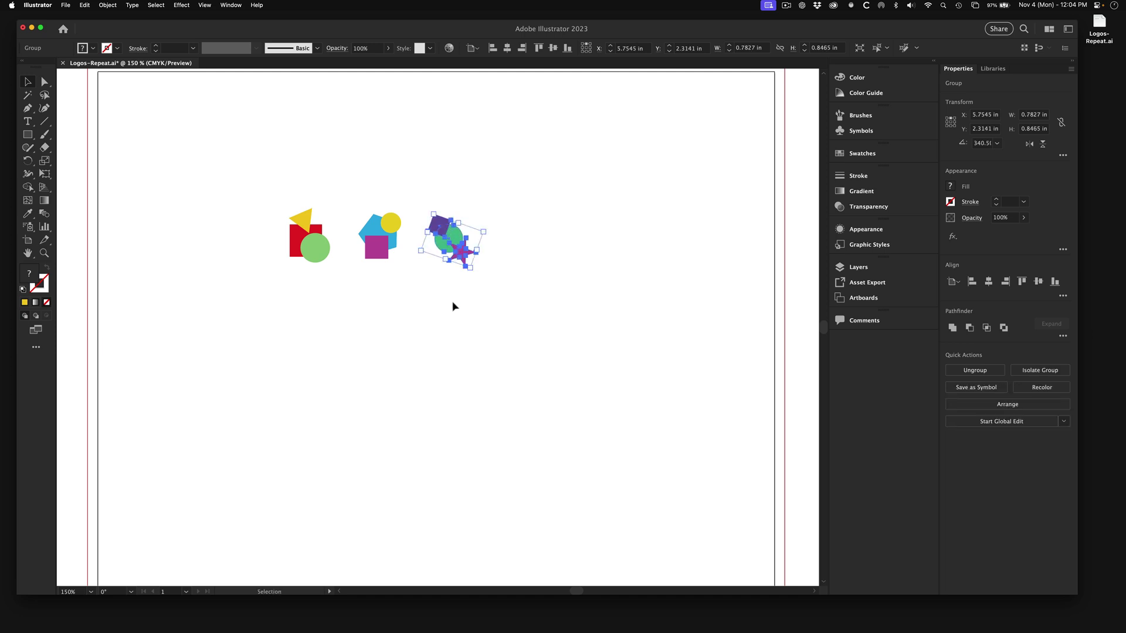
left_click(404, 372)
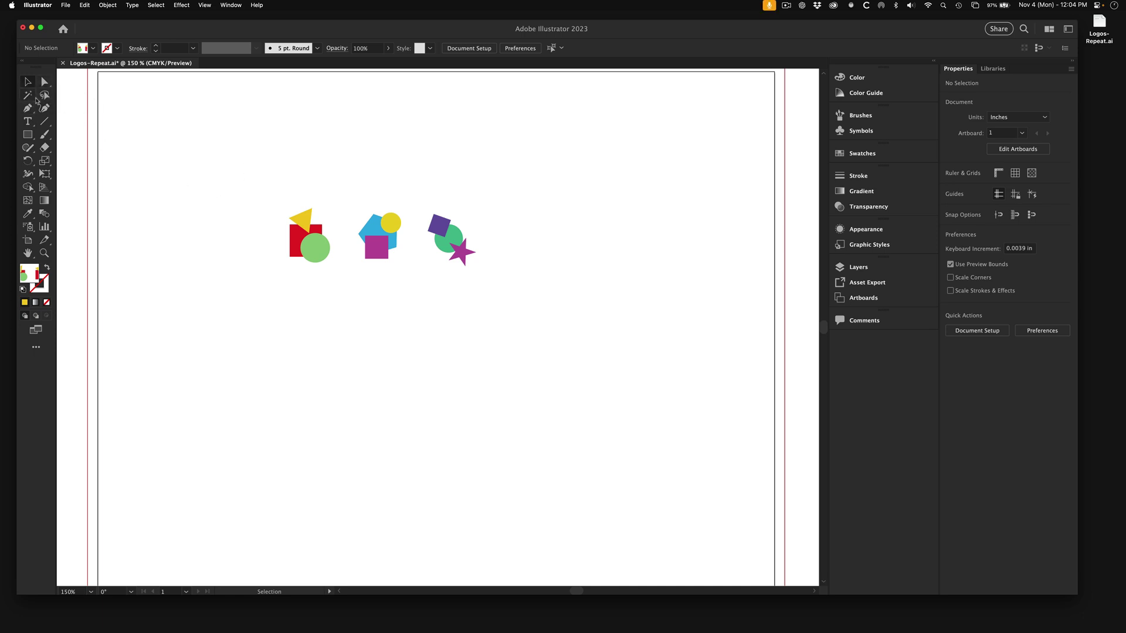
Make a new pattern from all three logo groups
left_click_drag(241, 157, 523, 297)
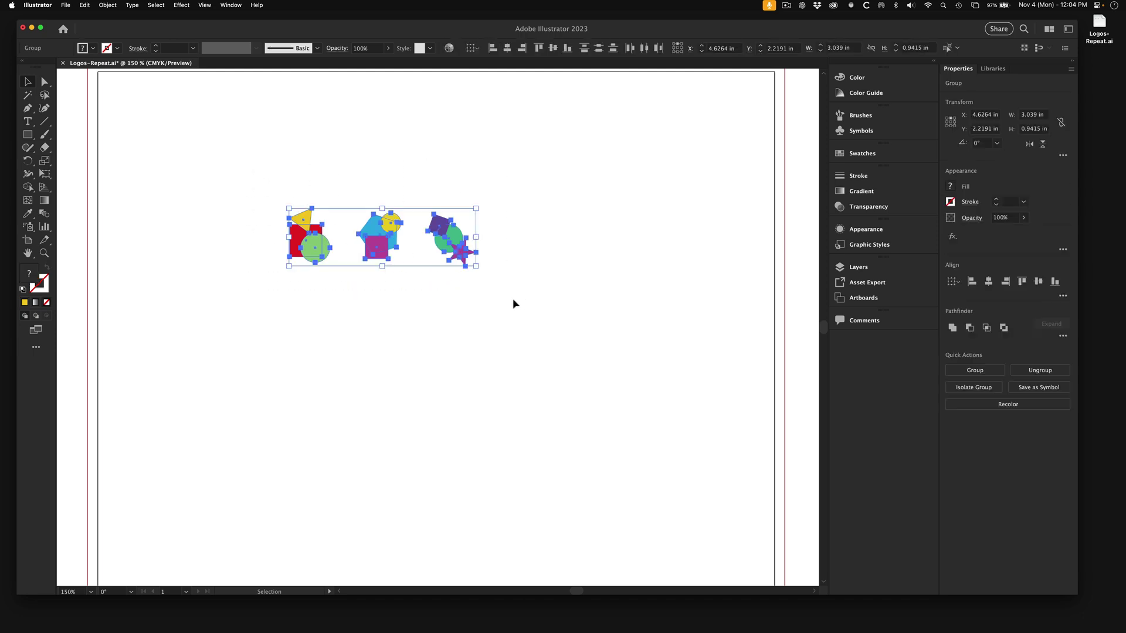
left_click(108, 6)
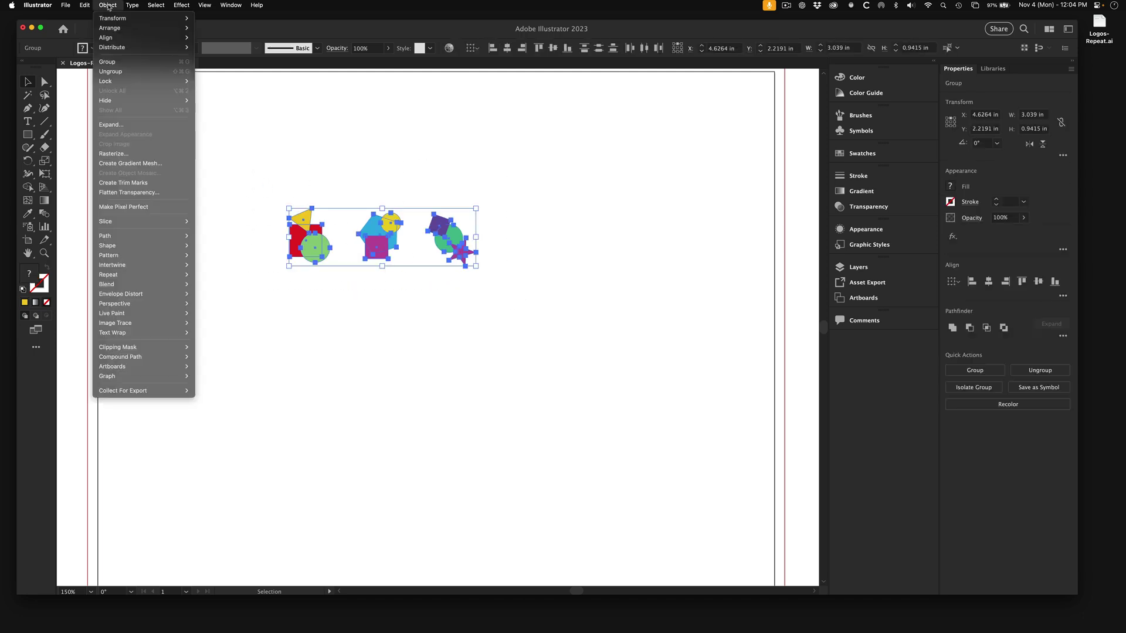
mouse_move(127, 257)
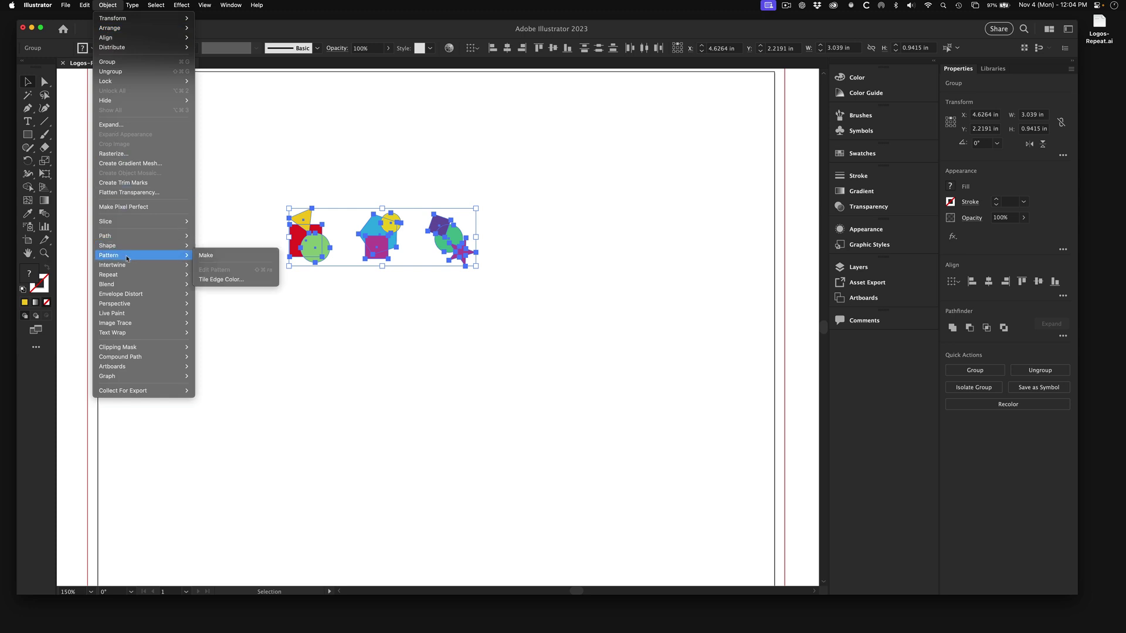
left_click(210, 256)
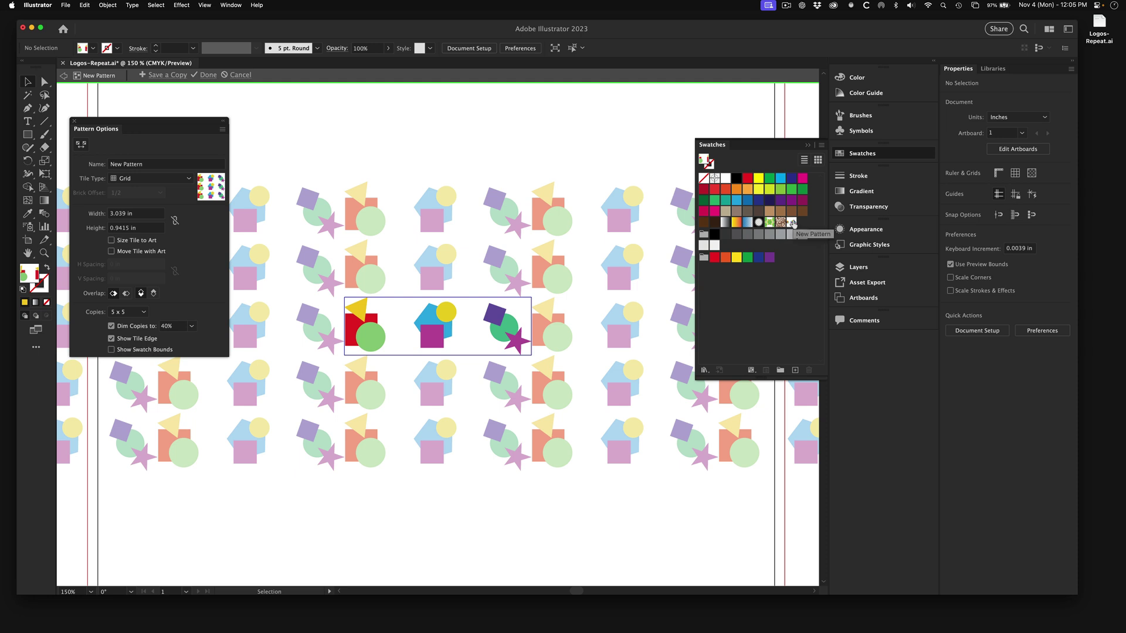
Name the pattern Logos and try the Size Tile to Art option, leaving it off
left_click(122, 166)
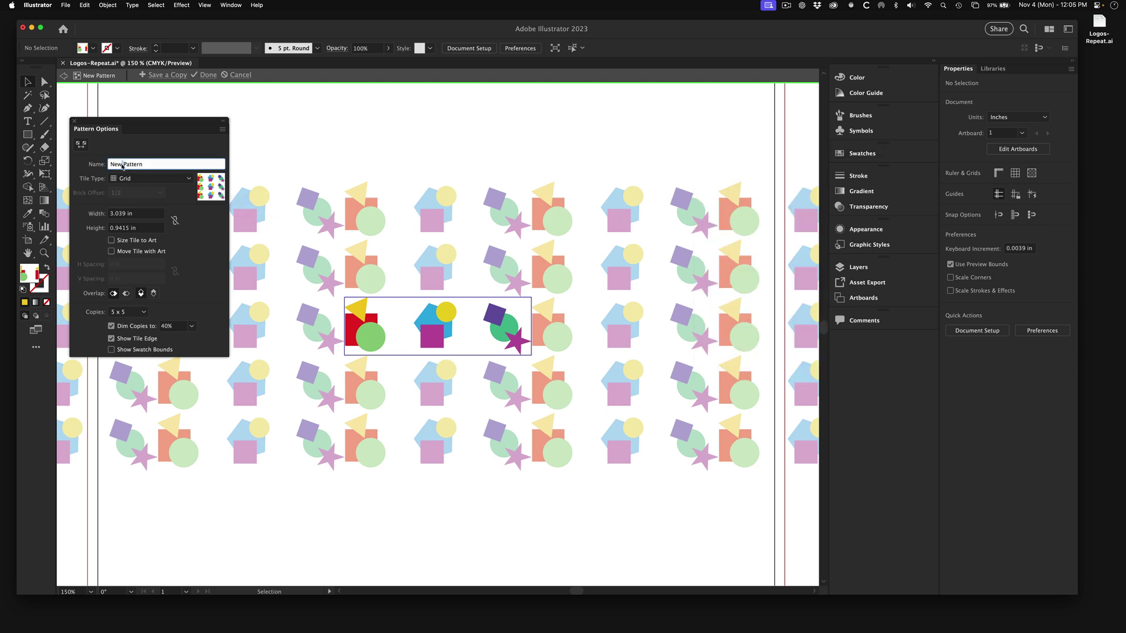
type("Logos")
left_click_drag(143, 126, 178, 134)
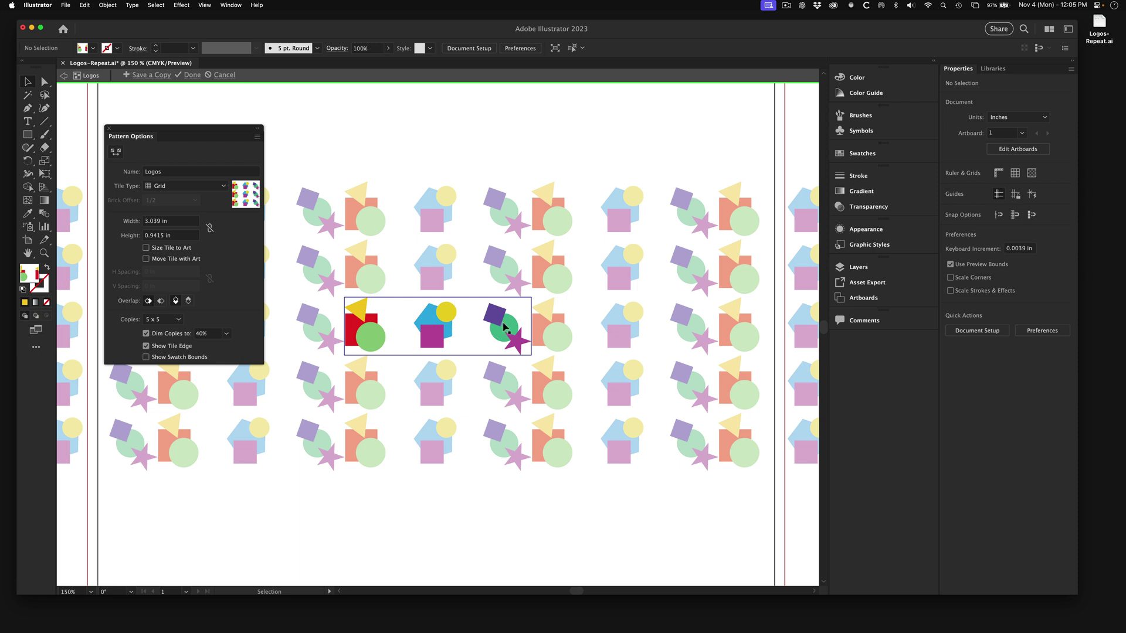
left_click(146, 248)
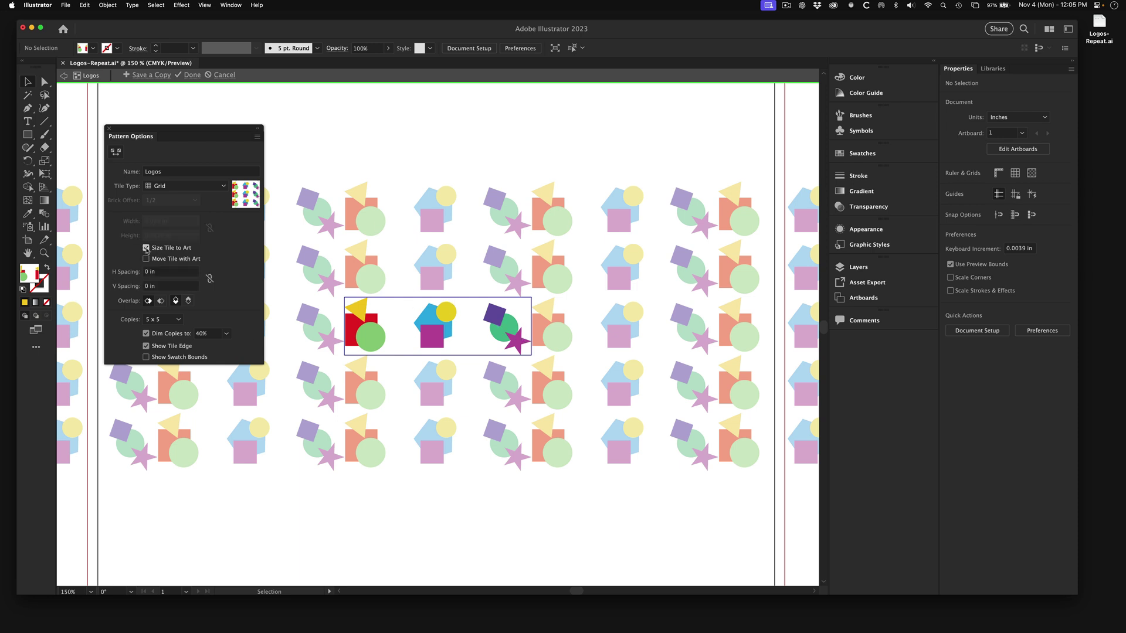
left_click(146, 248)
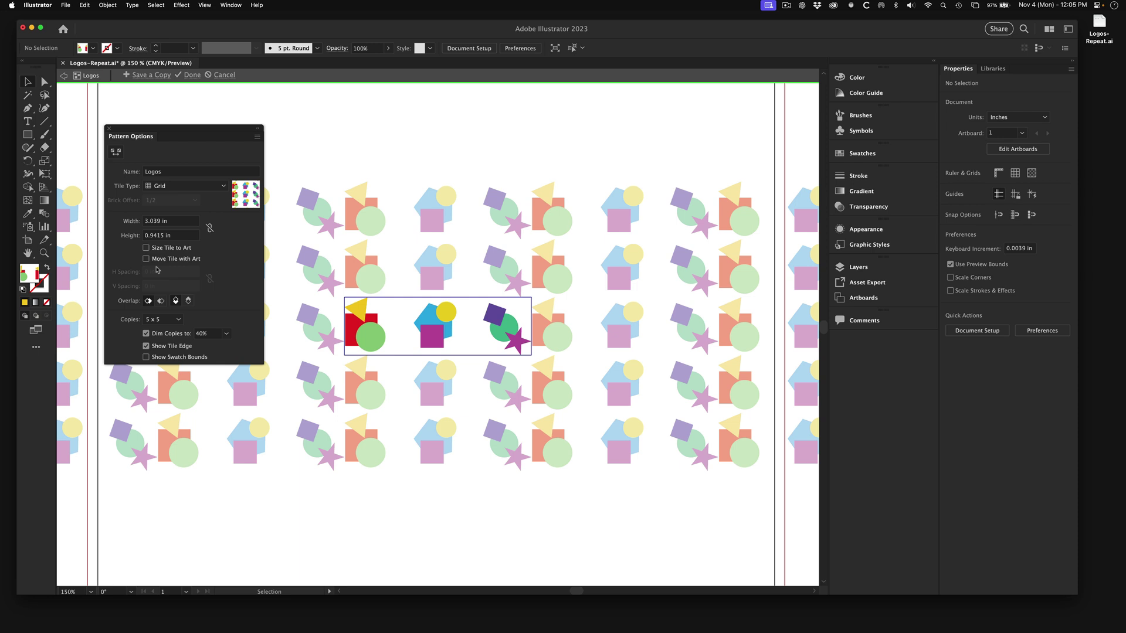
Within the pattern tile, move the red-square logo about 0.22 in right and the pentagon logo about 0.1 in right
left_click(366, 319)
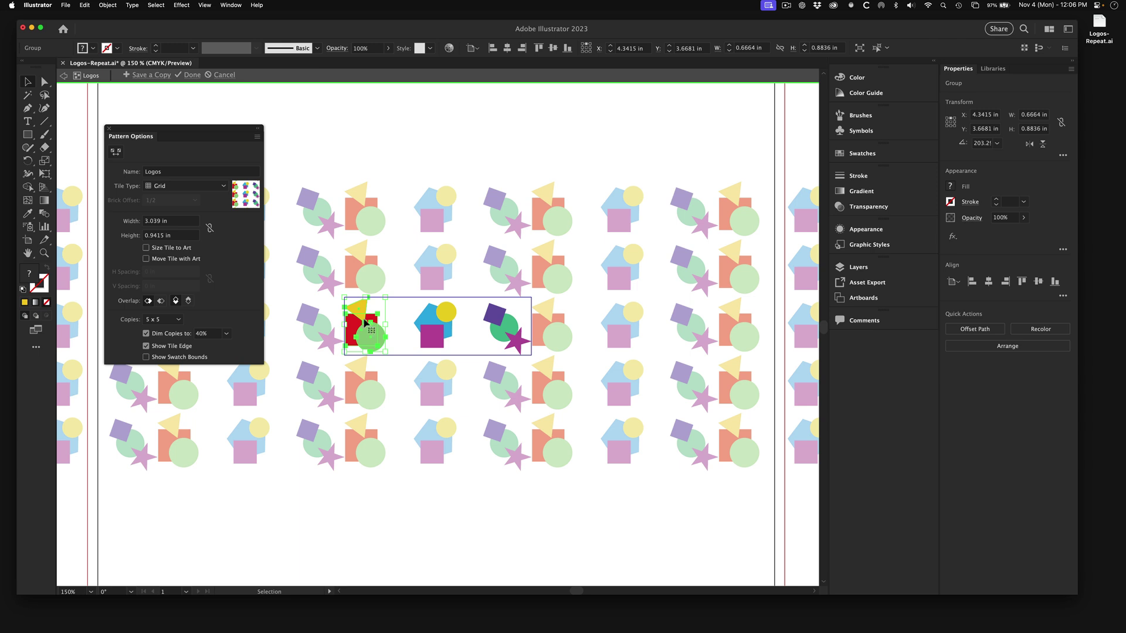
scroll(358, 323, "up", 5)
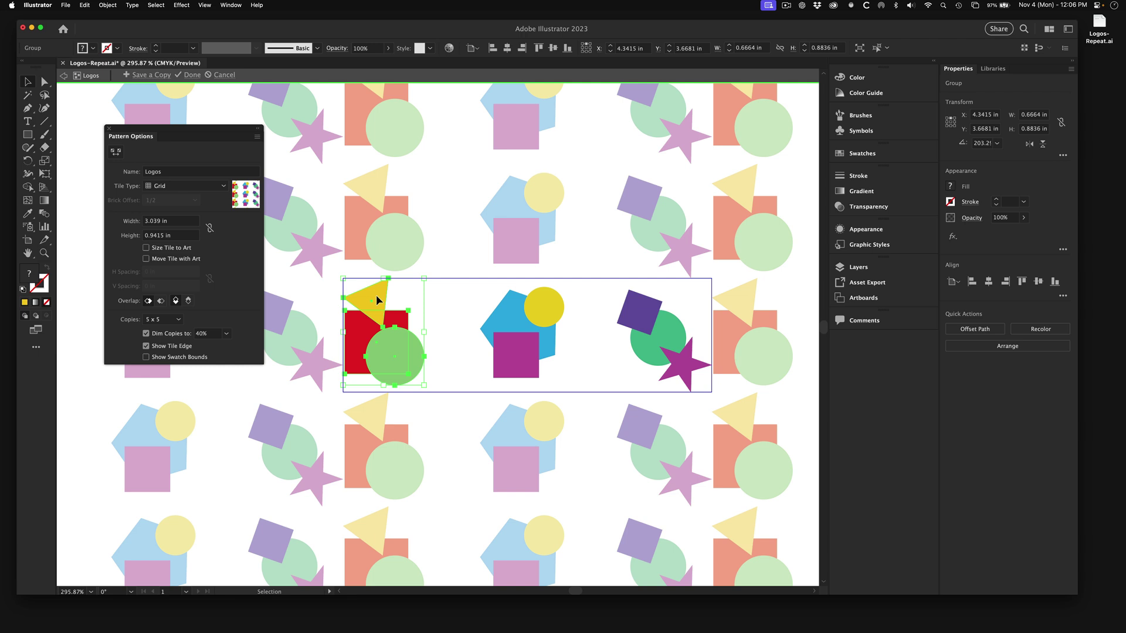
left_click_drag(376, 296, 405, 304)
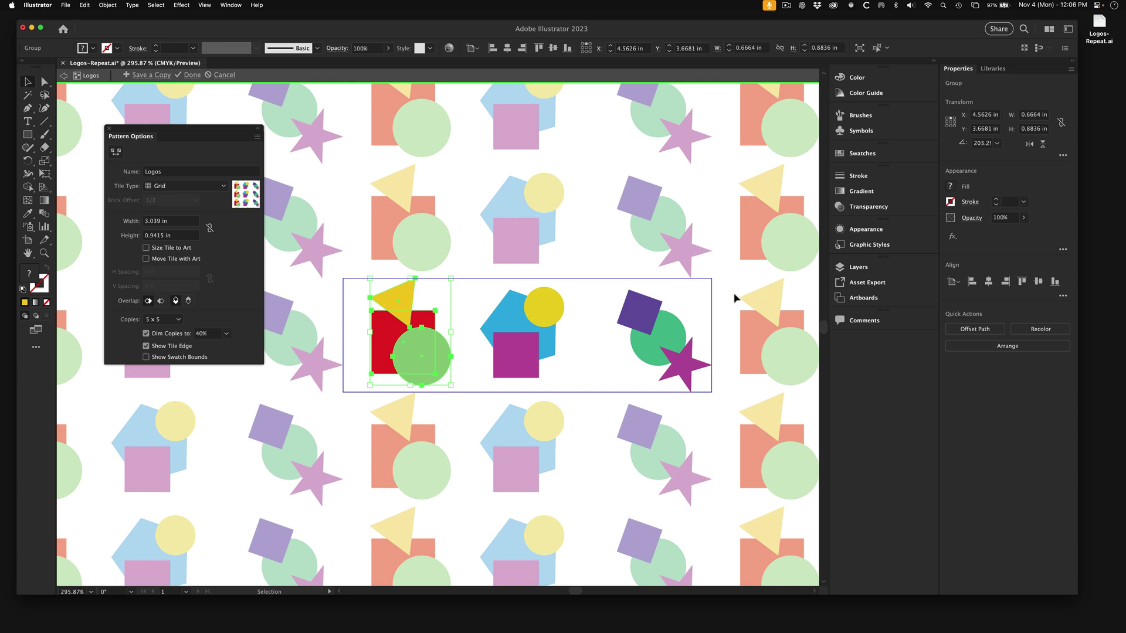
left_click(525, 323)
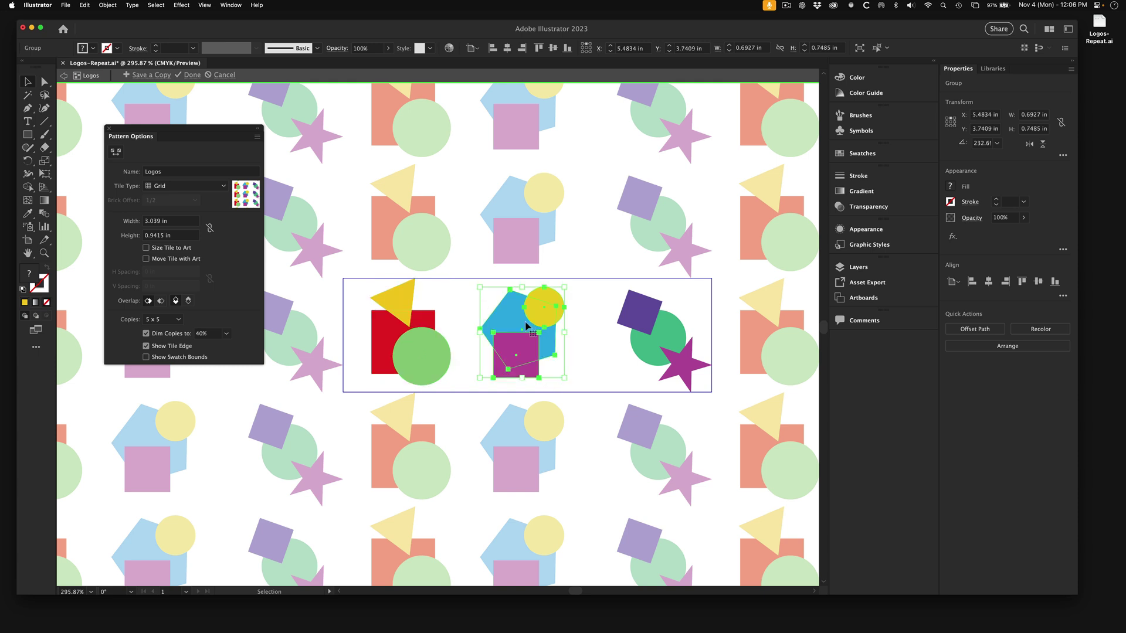
left_click_drag(526, 323, 537, 324)
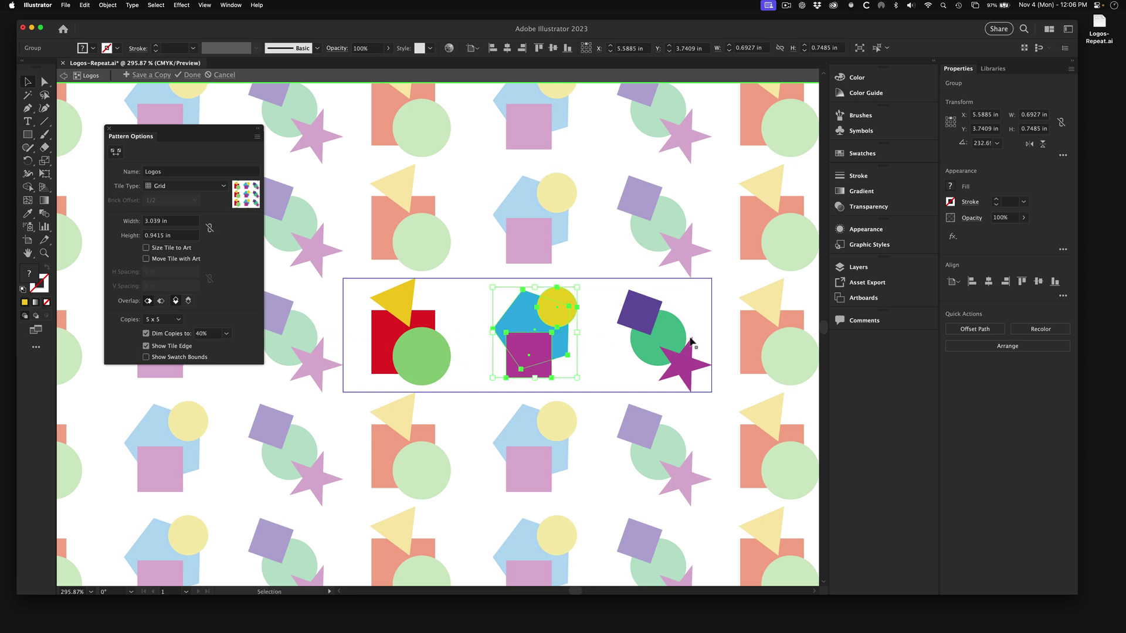
Try moving the star logo upward within the pattern tile and undo the move
left_click(663, 333)
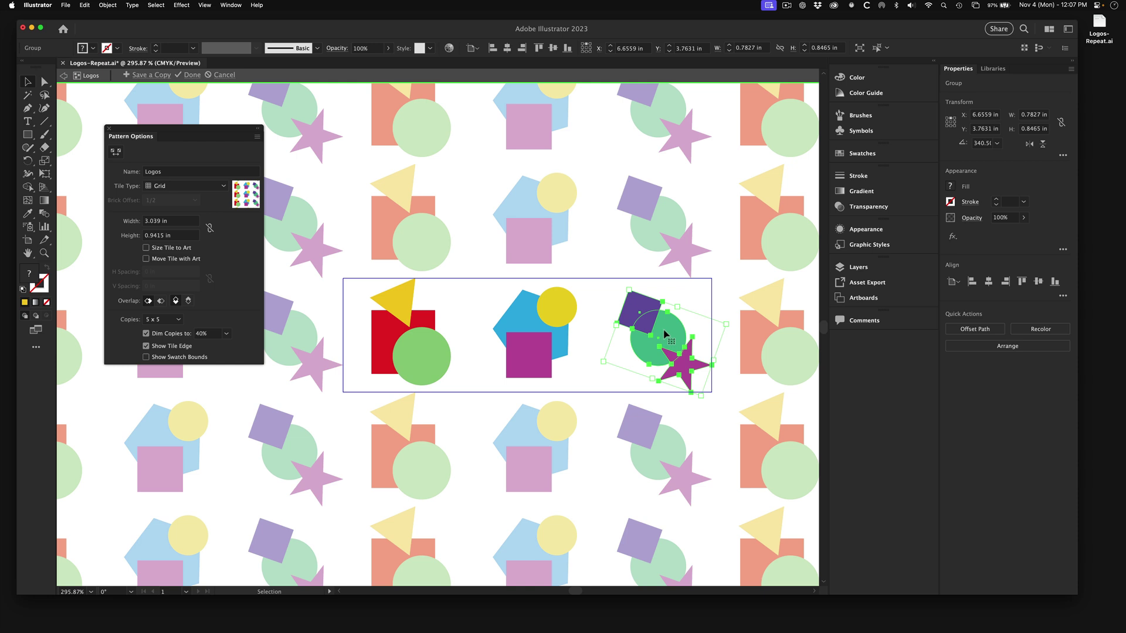
mouse_move(663, 332)
left_mouse_down()
mouse_move(645, 292)
mouse_move(659, 322)
mouse_move(637, 309)
mouse_move(645, 352)
mouse_move(666, 354)
mouse_move(666, 332)
mouse_move(644, 333)
mouse_move(643, 282)
mouse_move(603, 318)
mouse_move(737, 339)
mouse_move(654, 287)
mouse_move(622, 320)
mouse_move(671, 315)
left_mouse_up()
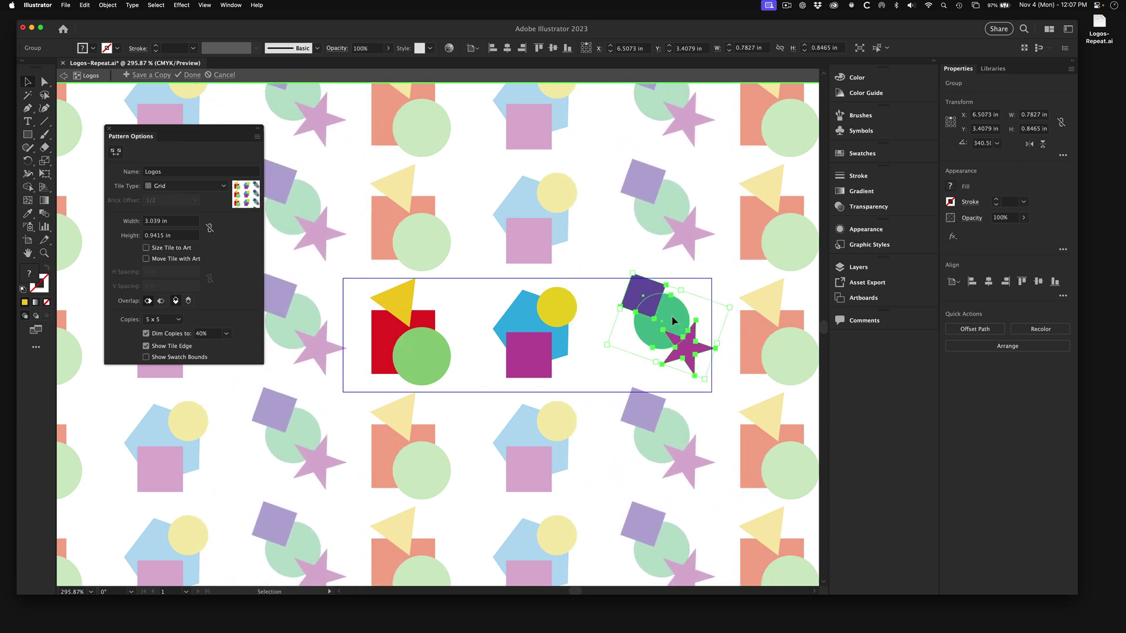
key("a")
key("super+z")
key("super+shift+z")
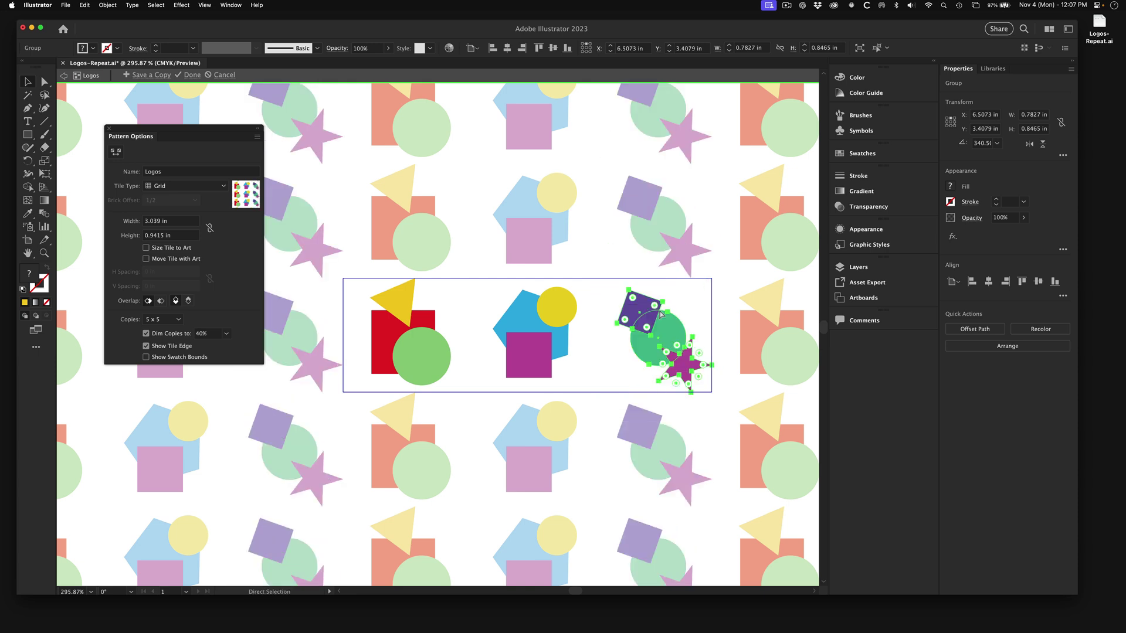
key("v")
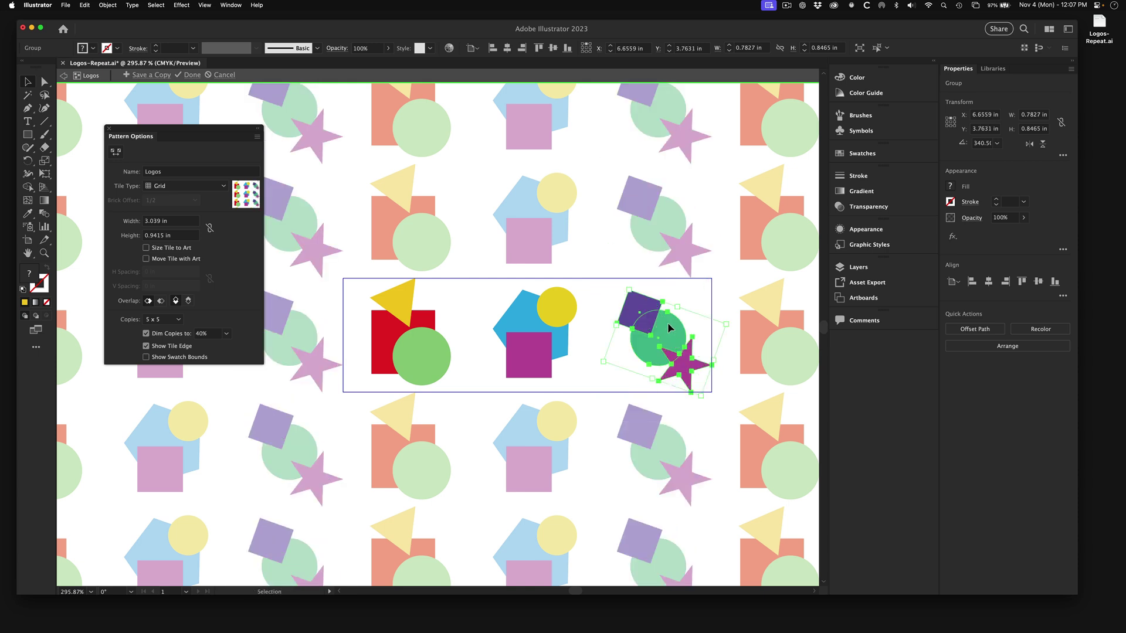
Nudge the star logo about 0.07 in left and the pentagon logo about 0.02 in left to even out the spacing
left_click_drag(668, 323, 659, 323)
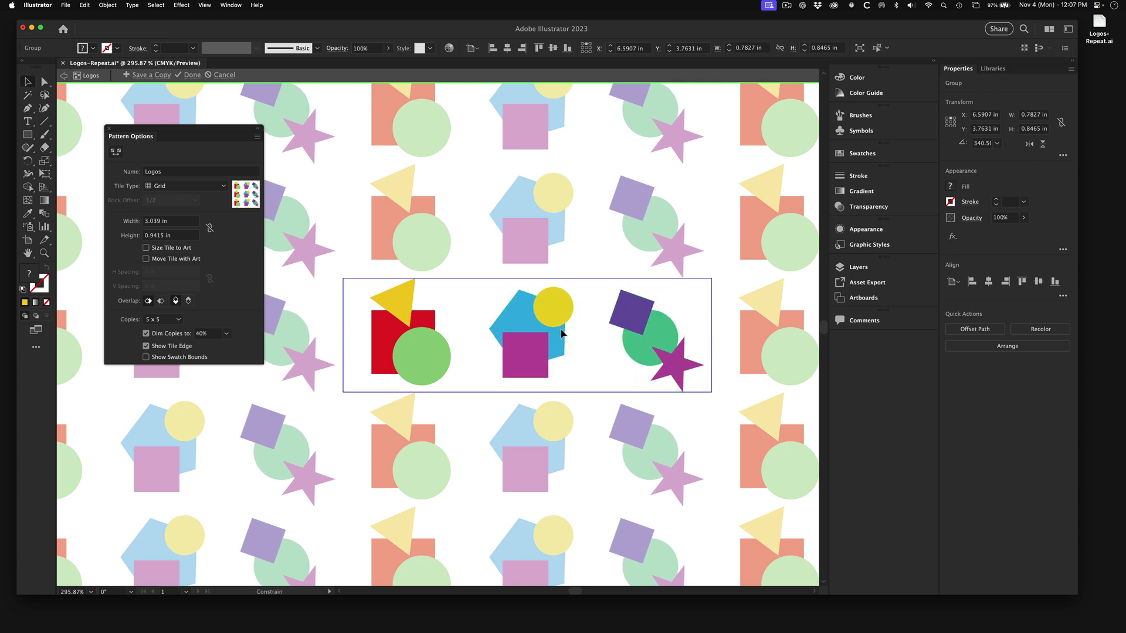
left_click(522, 338, "alt+super")
left_click(522, 338, "alt+super")
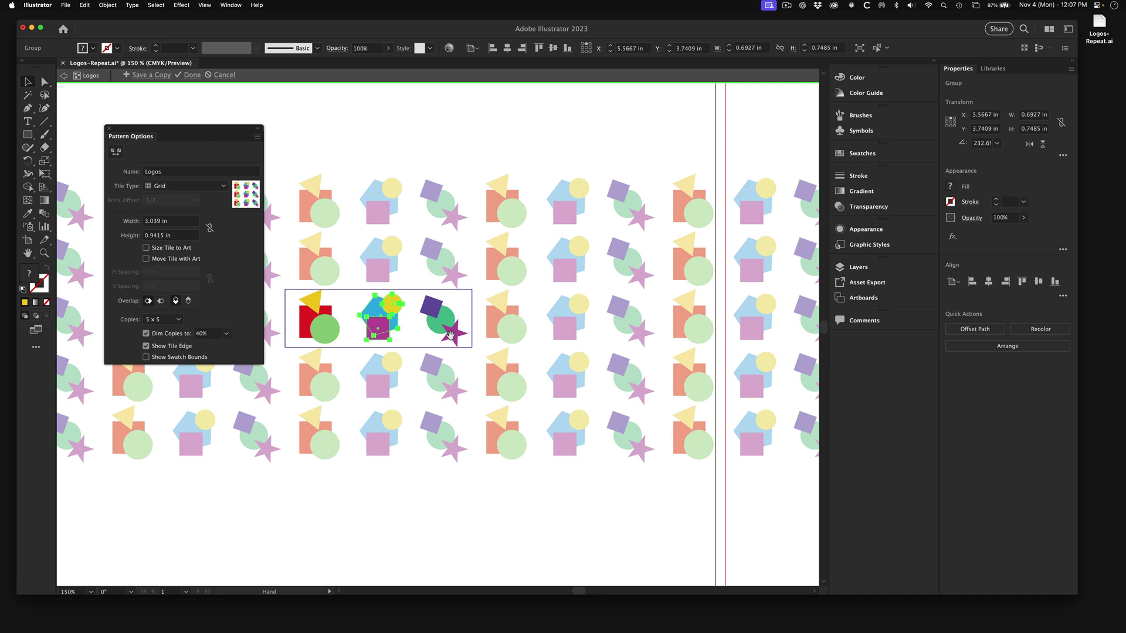
Set the pattern tile's height to 1.25 in
scroll(546, 337, "left", 5)
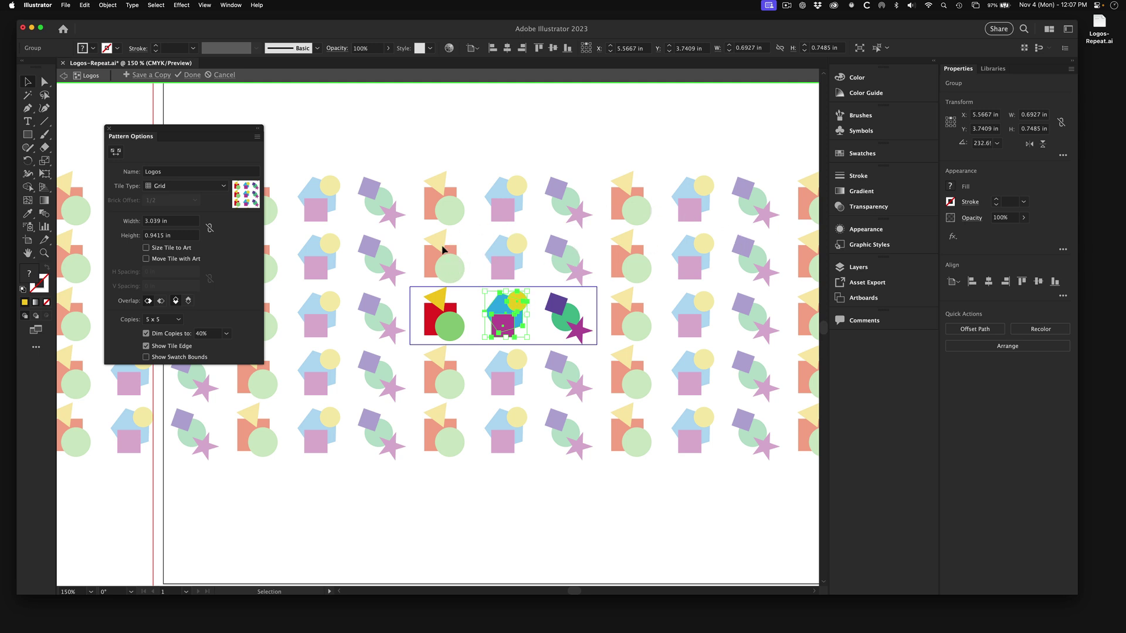
left_click(153, 237)
double_click(162, 235)
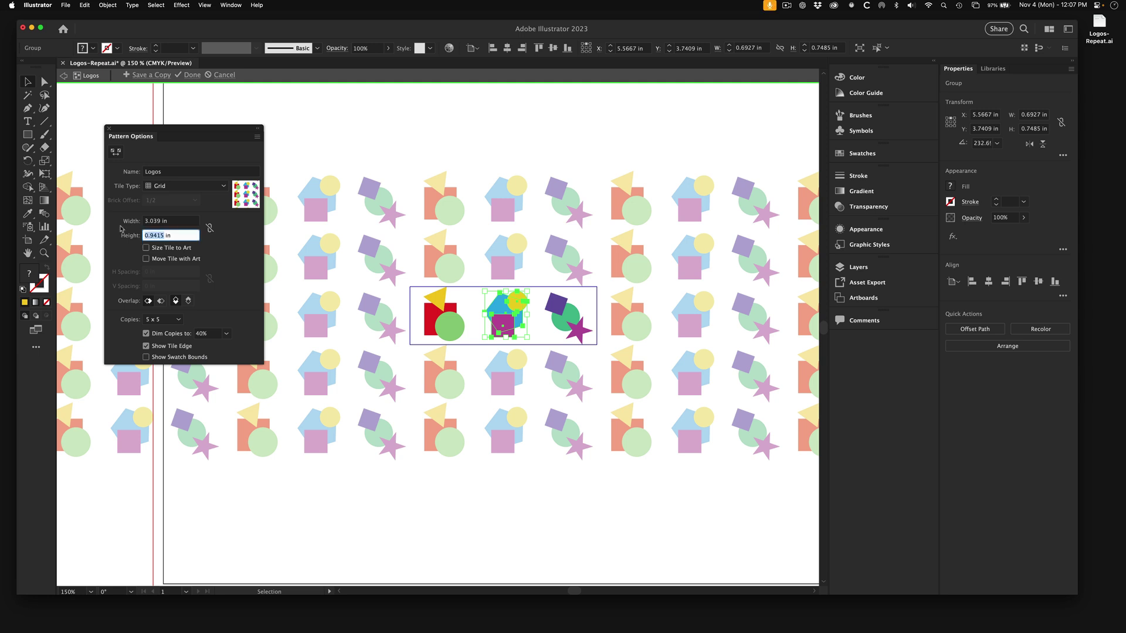
type("1.25")
key("Return")
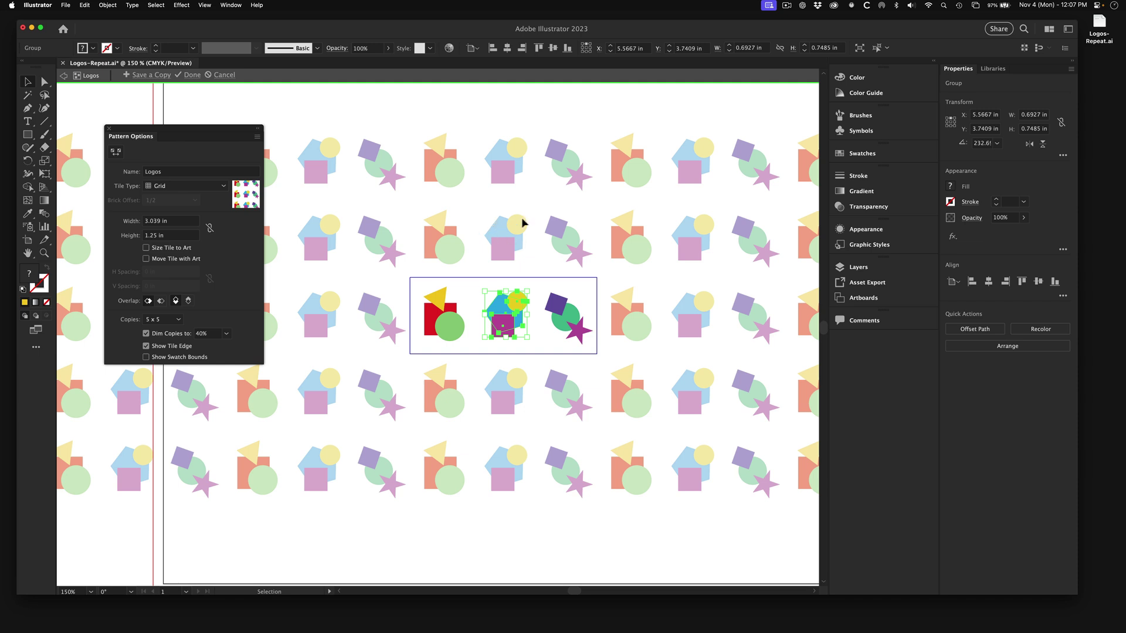
Set the pattern tile's height to 1.15 in
left_click(151, 236)
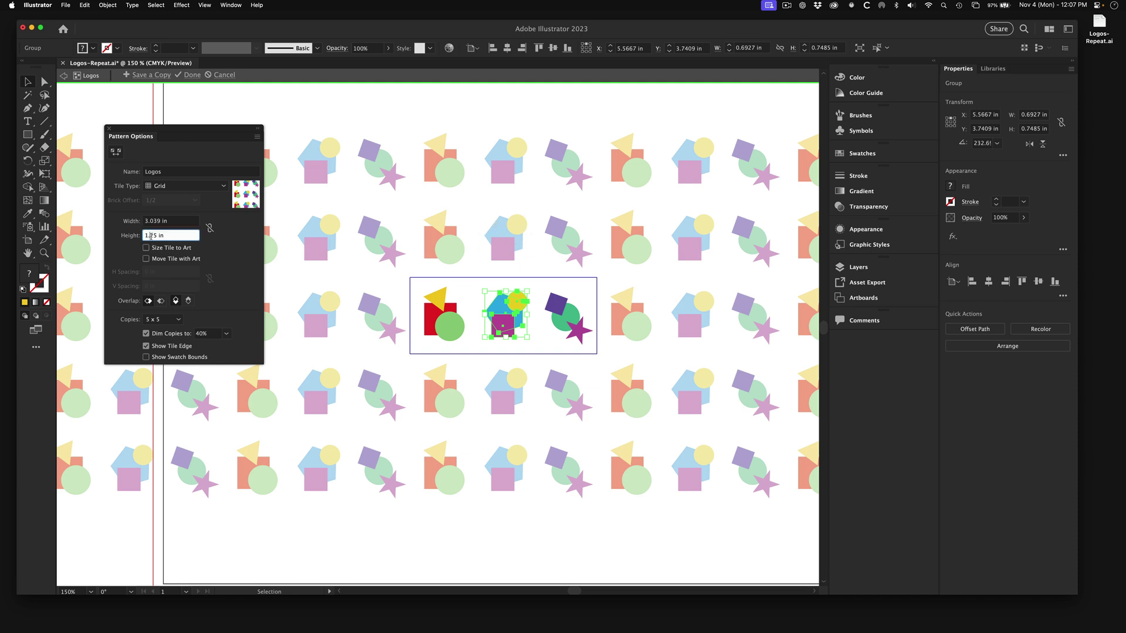
type("7")
type("1")
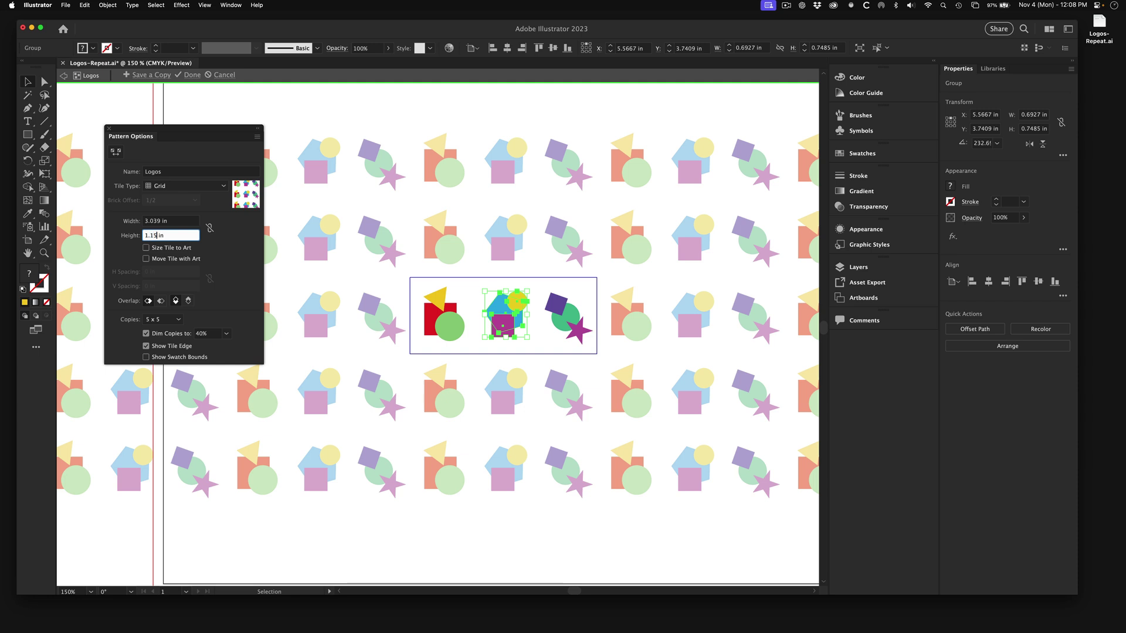
key("Return")
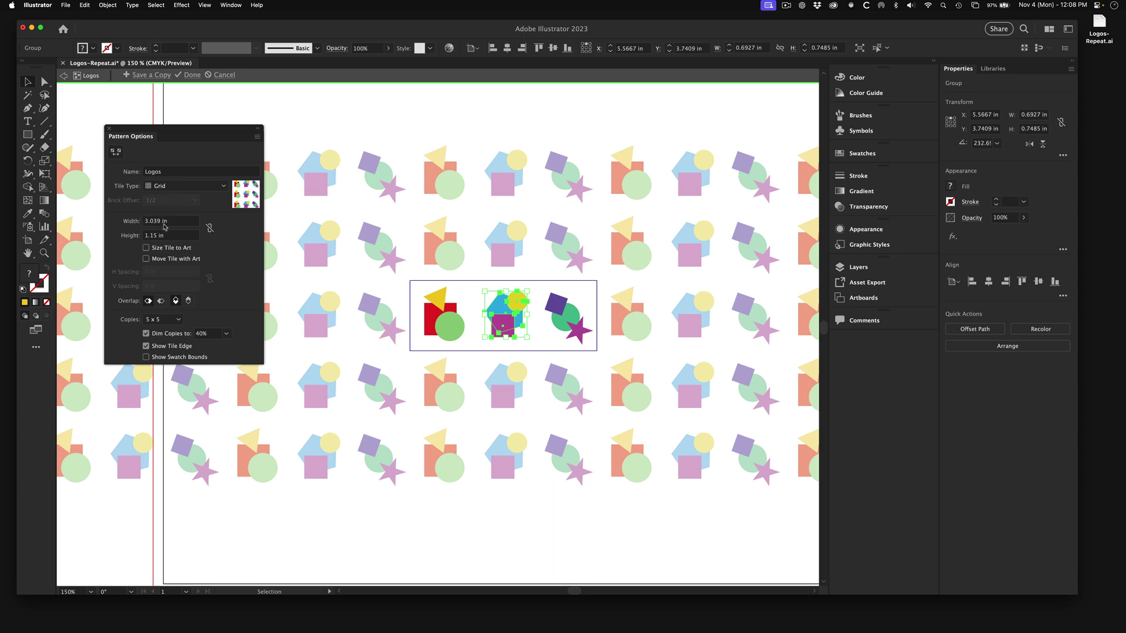
Try the Hex by Column, Hex by Row, Brick by Column and Brick by Row tile types, and return to Grid
left_click(165, 187)
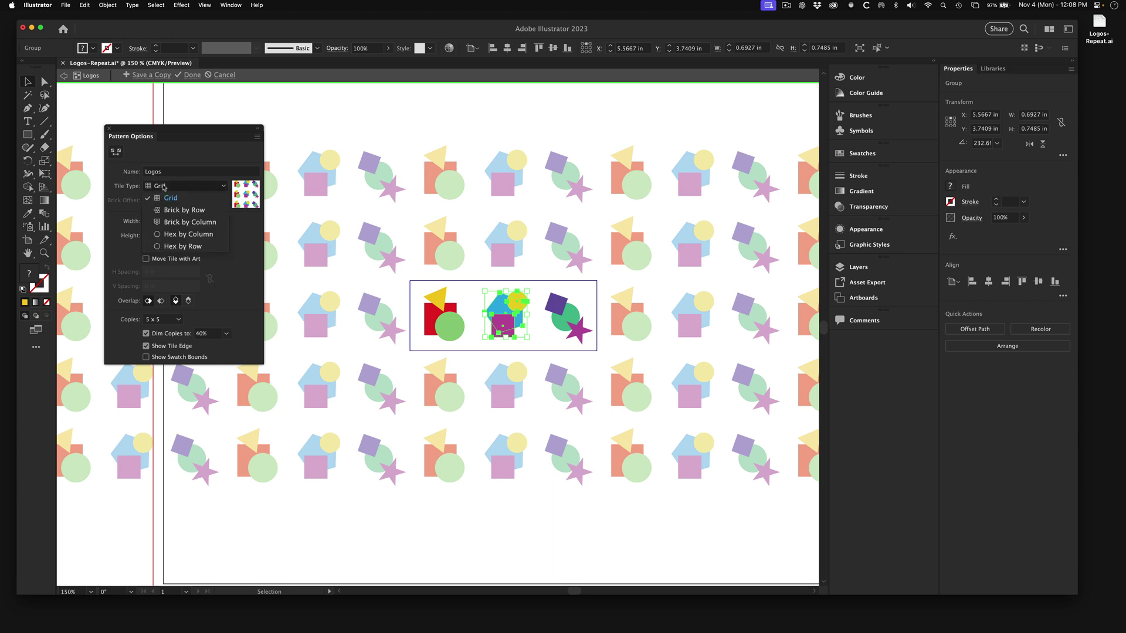
left_click(170, 235)
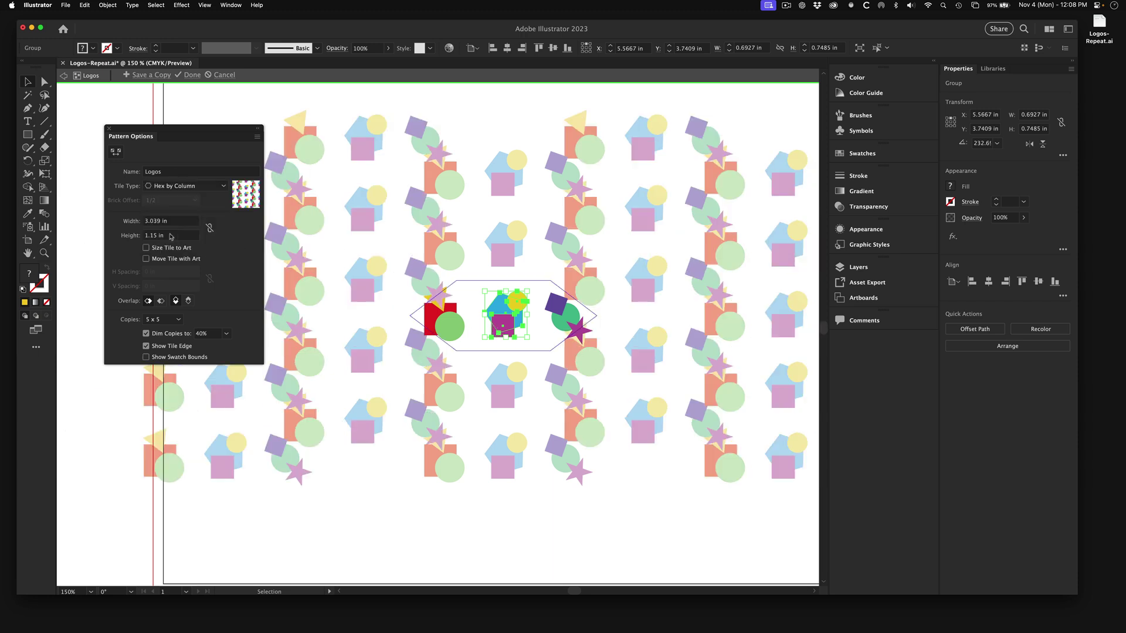
left_click(170, 188)
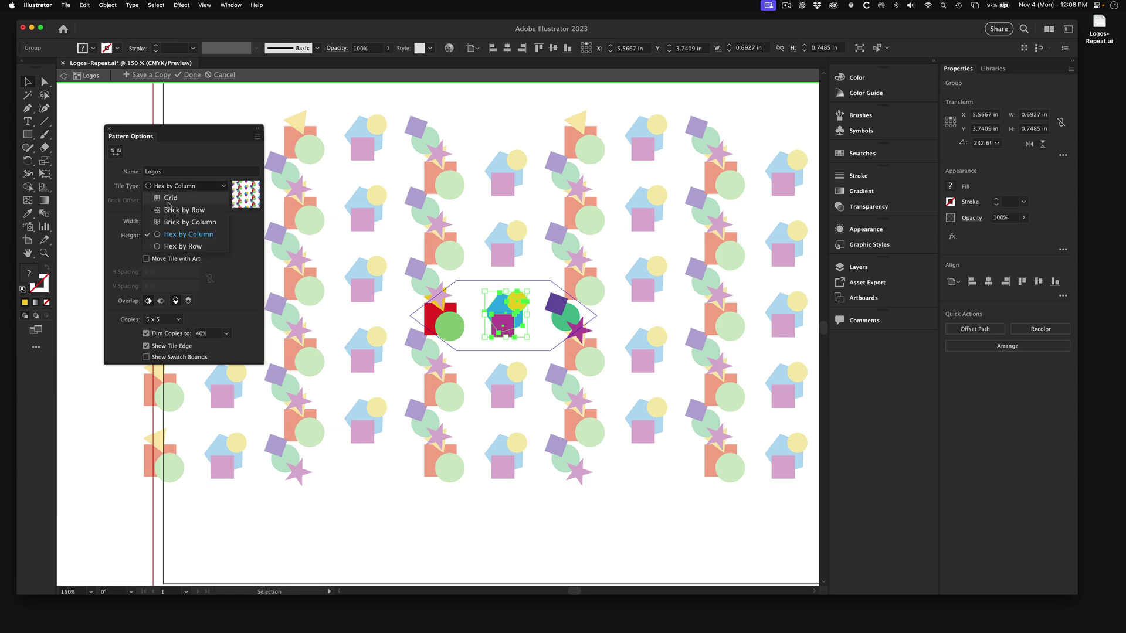
left_click(169, 248)
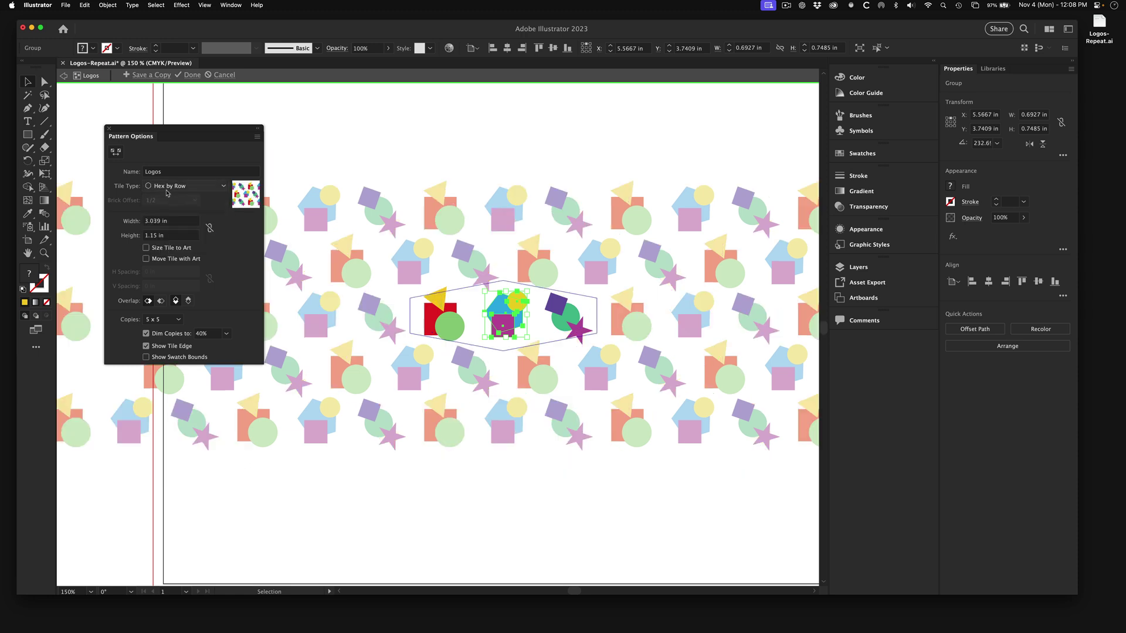
left_click(167, 187)
left_click(174, 222)
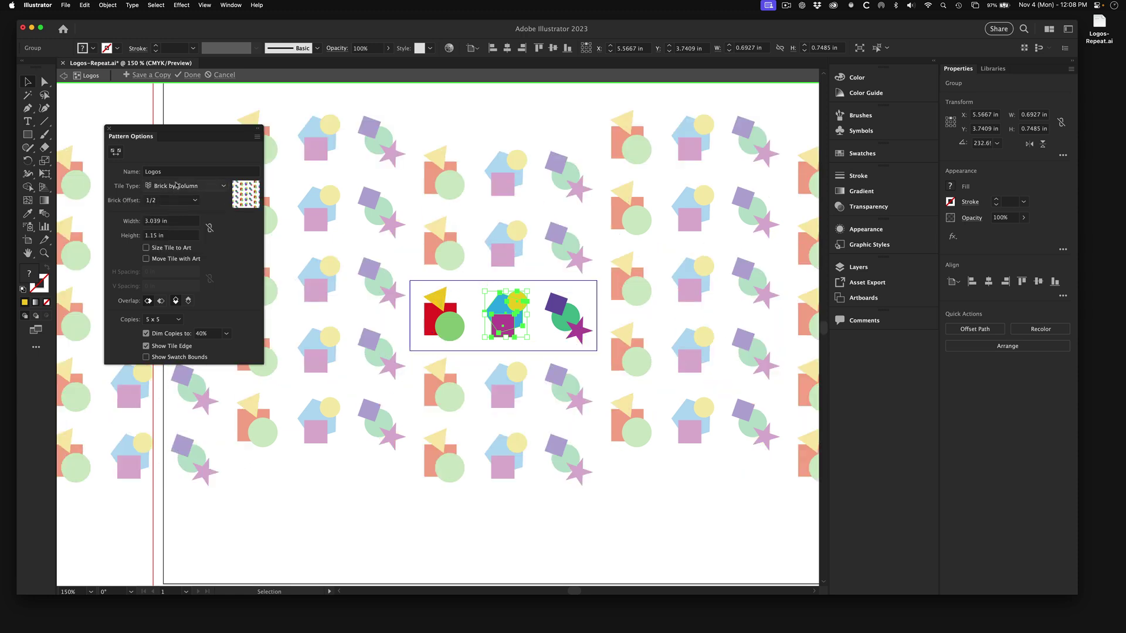
left_click(177, 182)
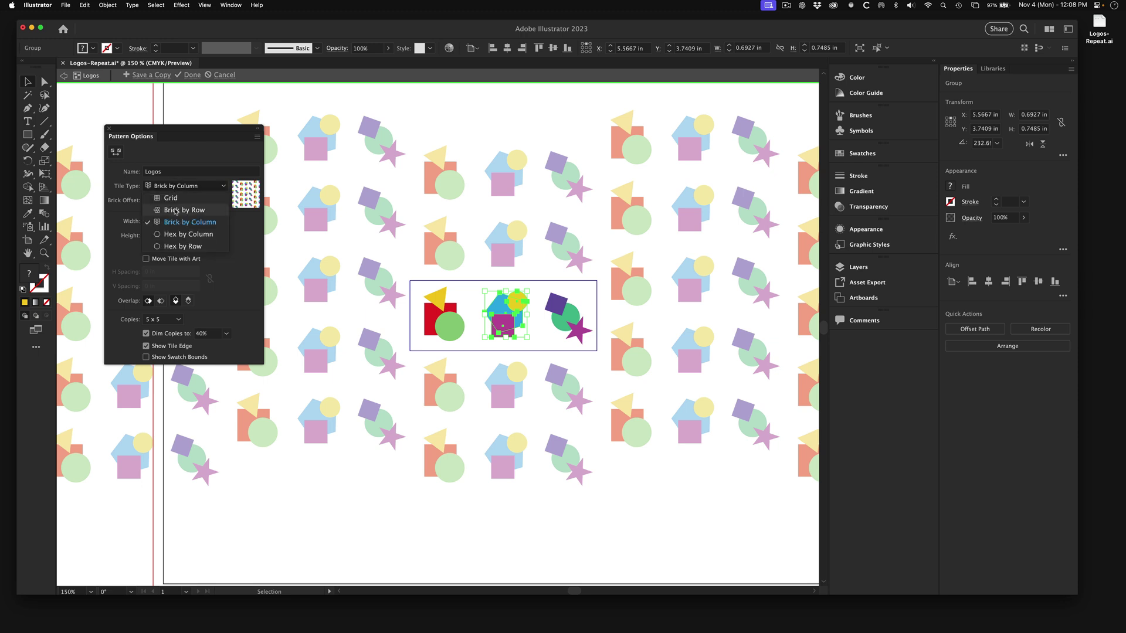
left_click(176, 209)
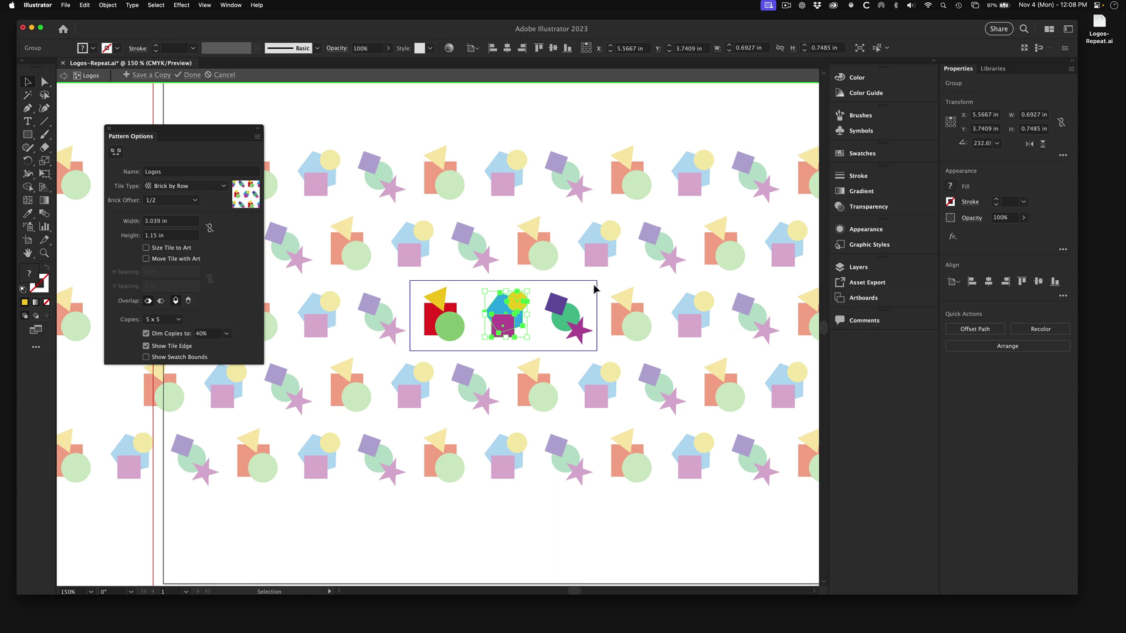
left_click(165, 190)
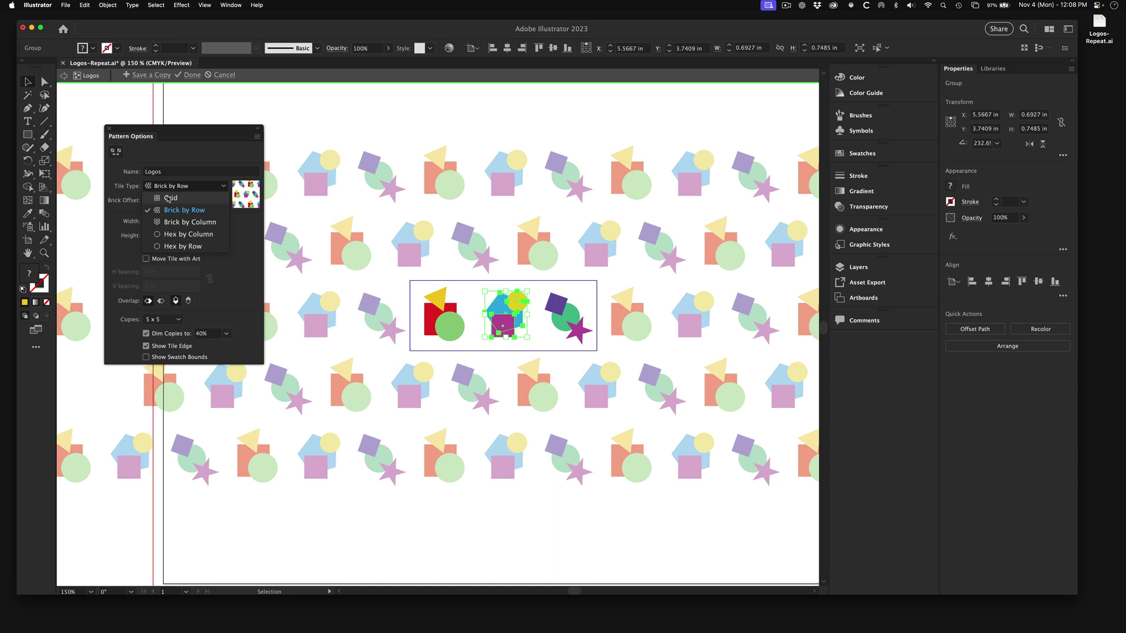
left_click(166, 186)
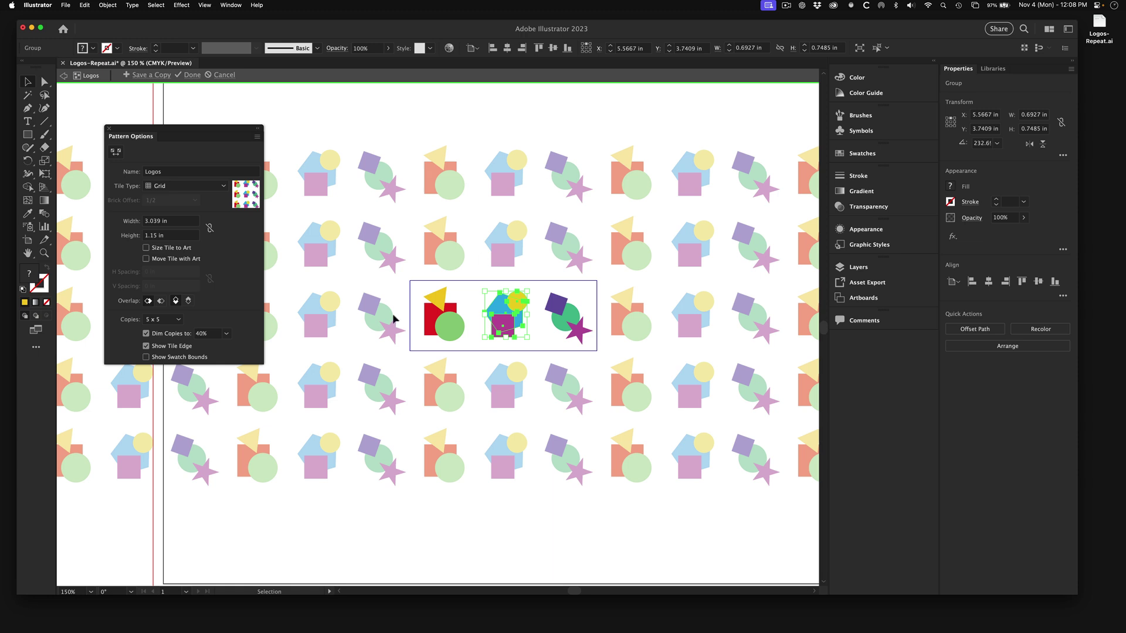
Finish editing the Logos pattern and move the three original logos off the artboard, beyond its right edge
double_click(567, 113)
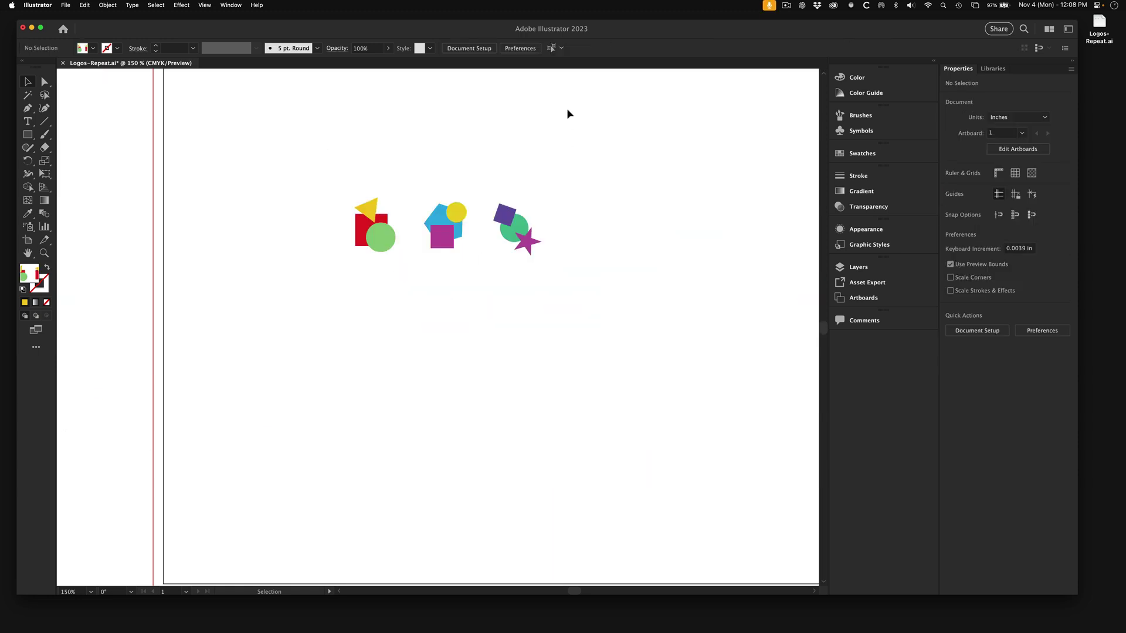
left_click(485, 317, "alt")
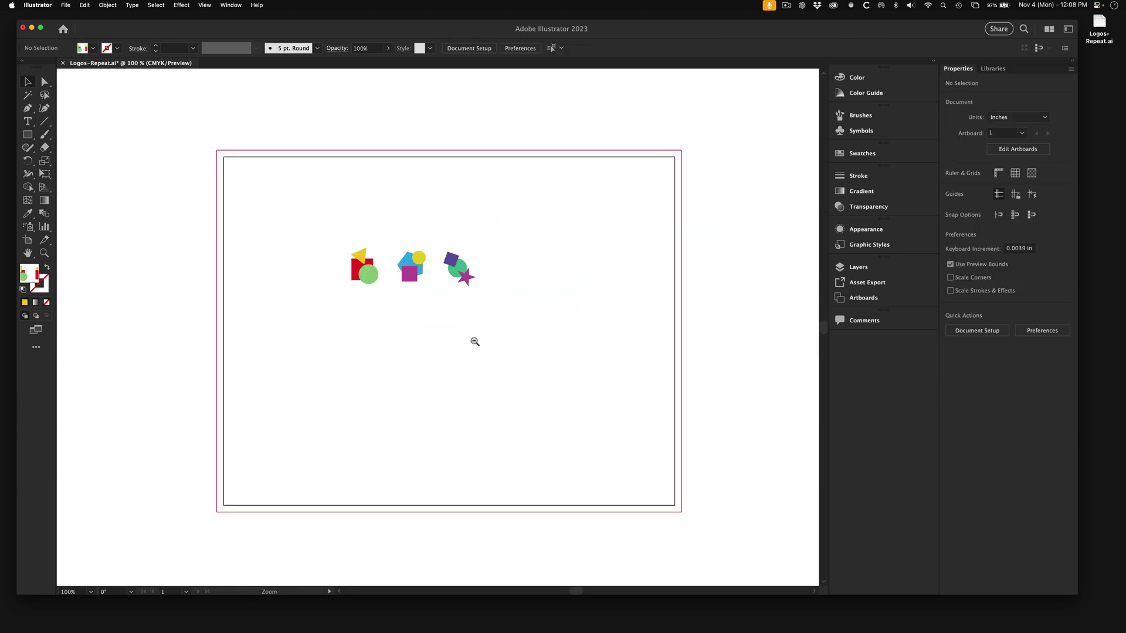
left_click(473, 336, "alt")
left_click_drag(468, 337, 412, 322)
left_click(401, 265)
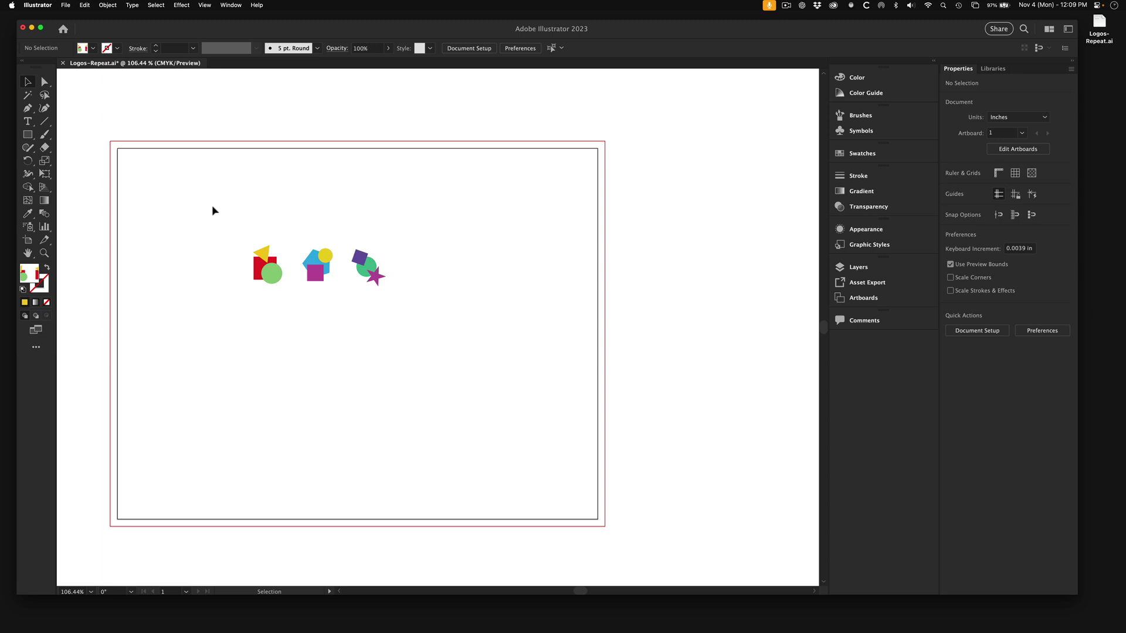
left_click_drag(210, 209, 420, 305)
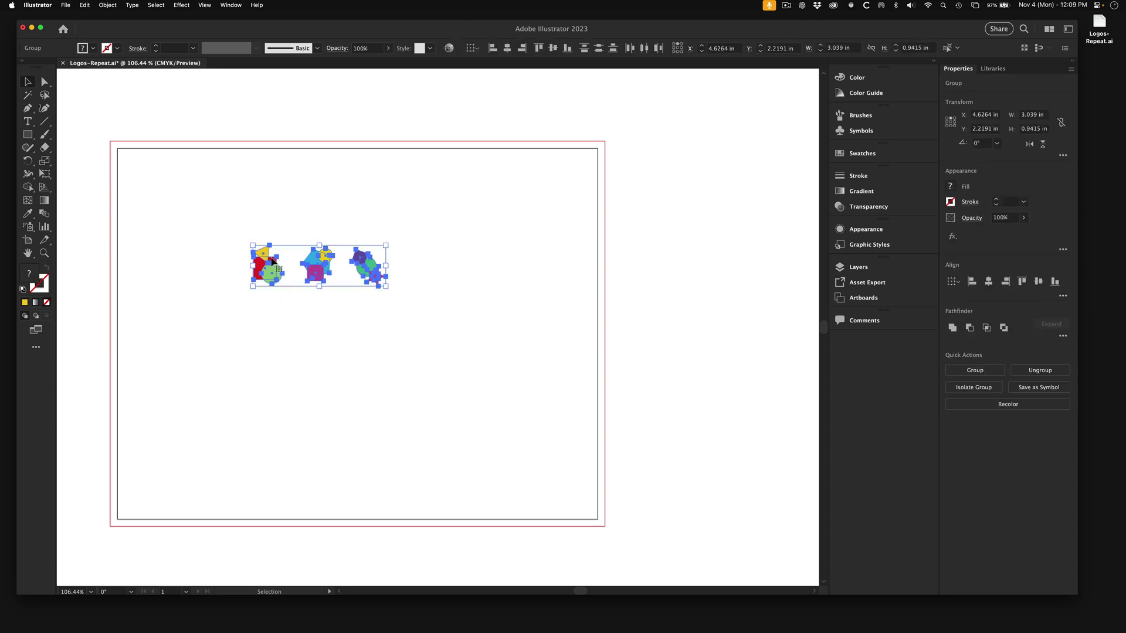
left_click_drag(265, 255, 685, 232)
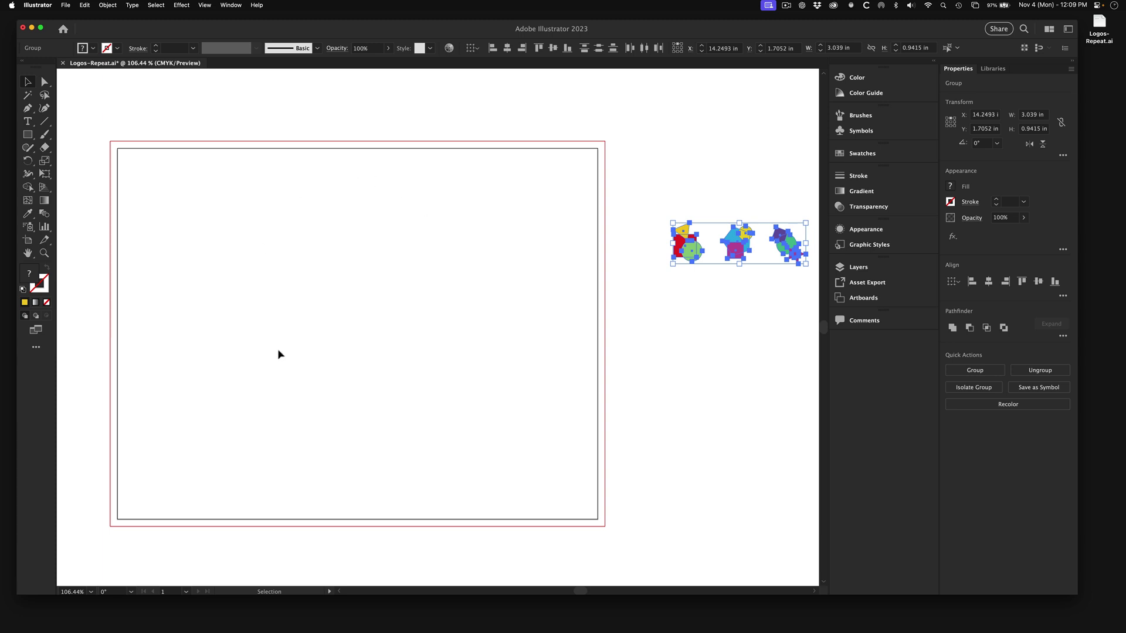
left_click(27, 136)
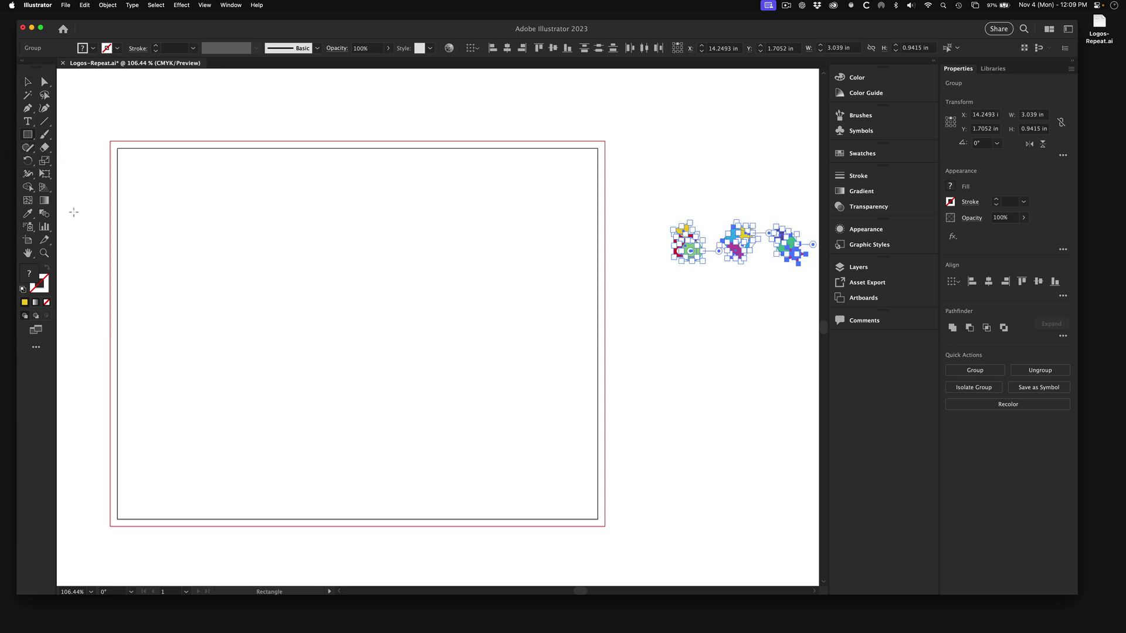
left_click(31, 278)
double_click(32, 278)
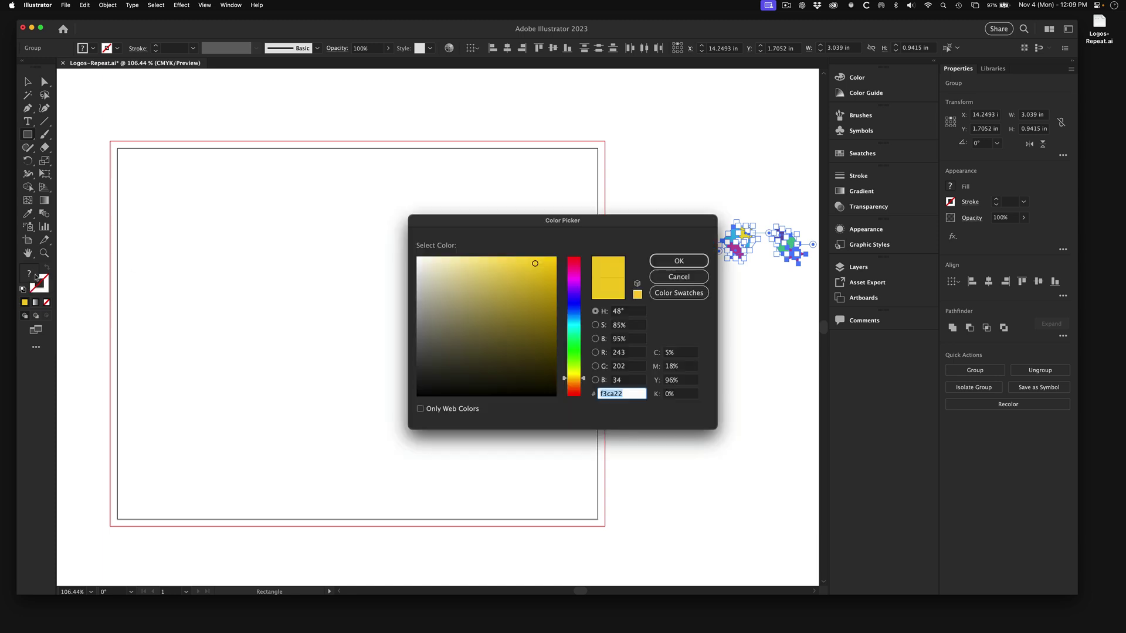
left_click_drag(490, 220, 402, 169)
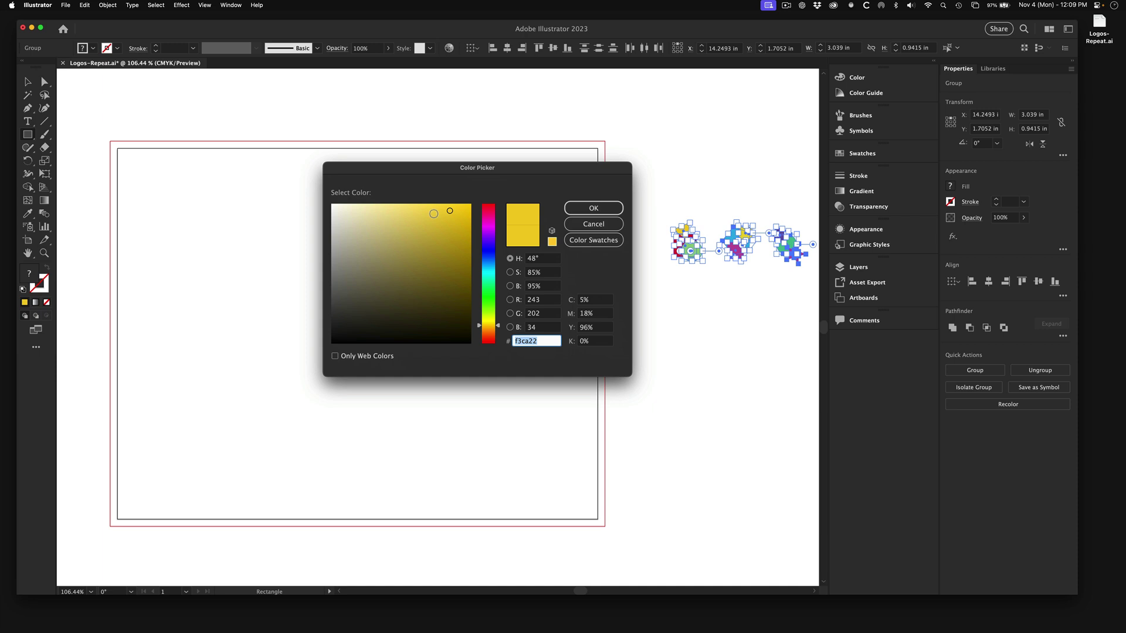
left_click(464, 213)
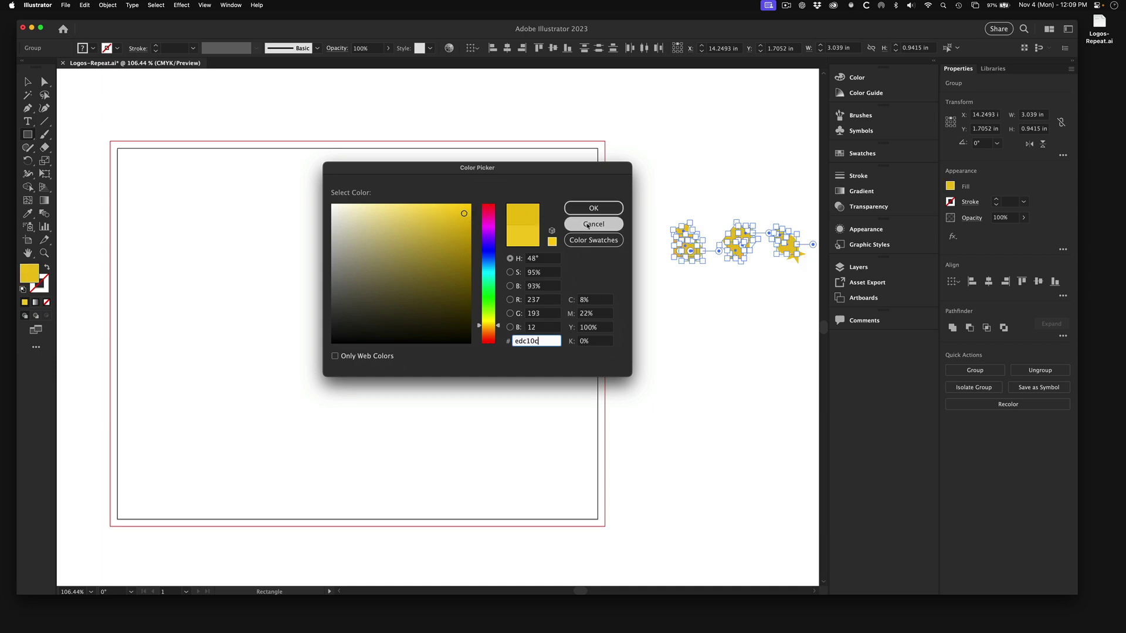
left_click(588, 225)
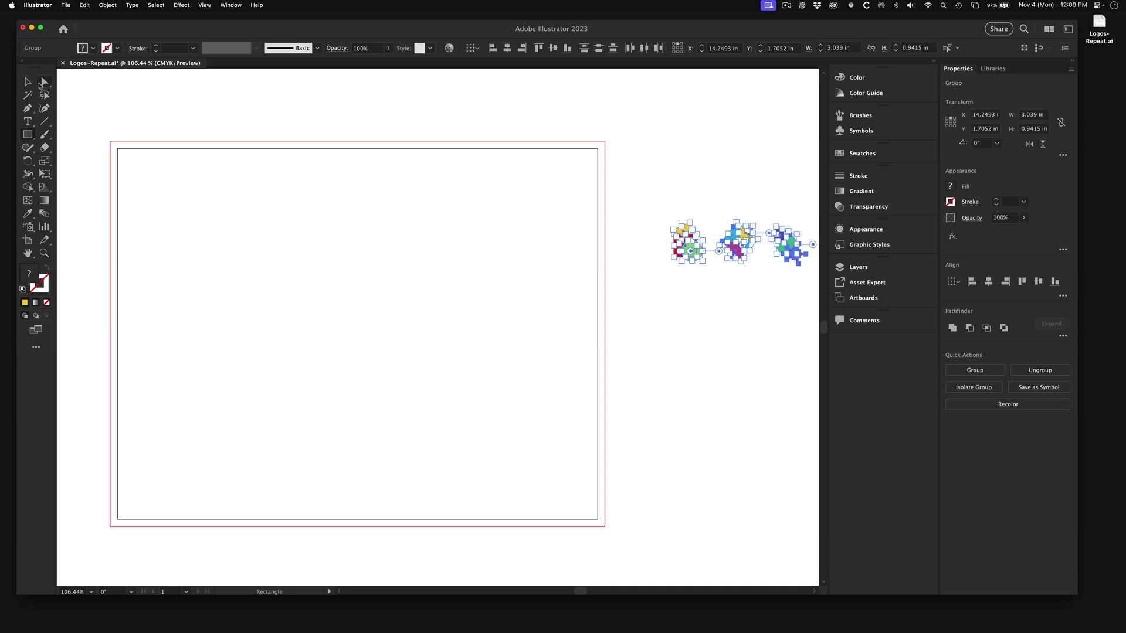
Deselect the logos and set the fill colour to the golden yellow edc10c
left_click(27, 81)
left_click(550, 280)
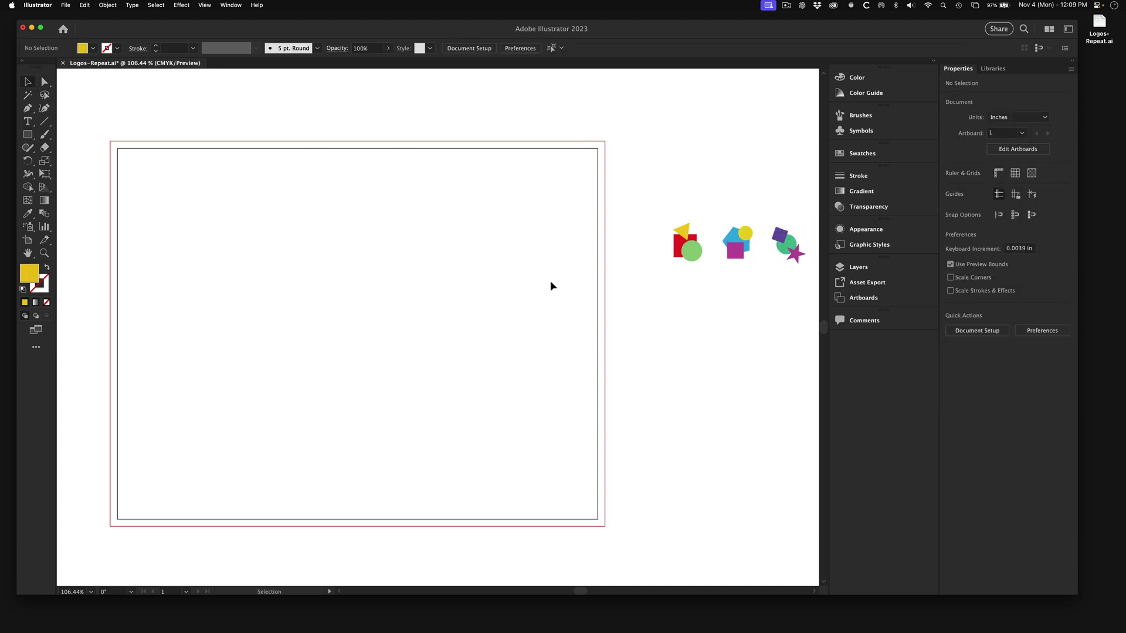
double_click(30, 273)
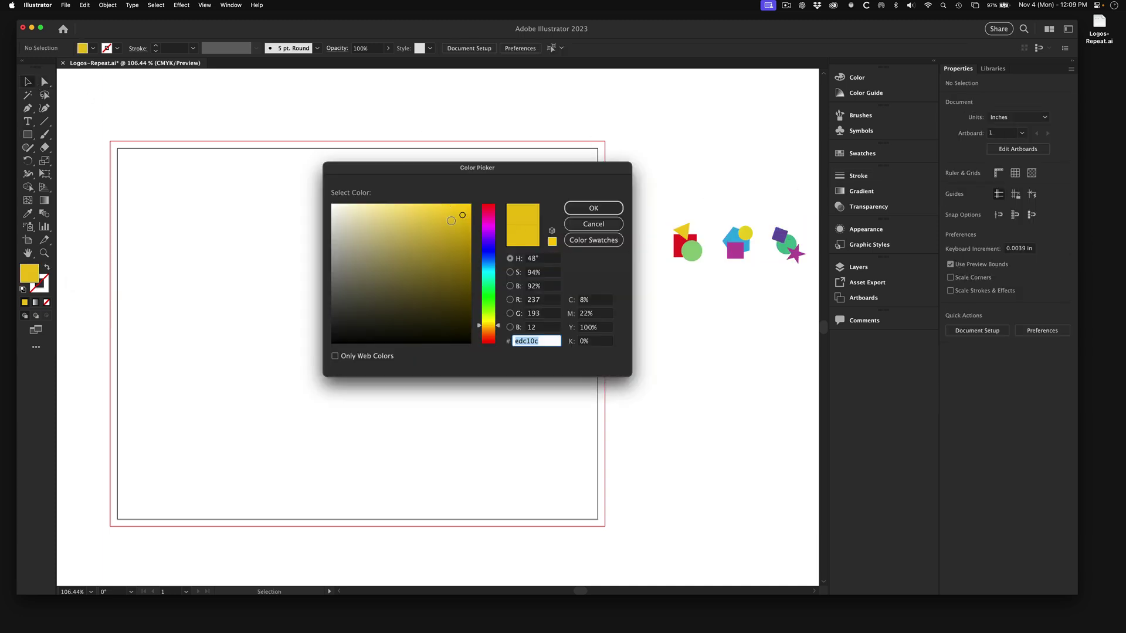
left_click(589, 209)
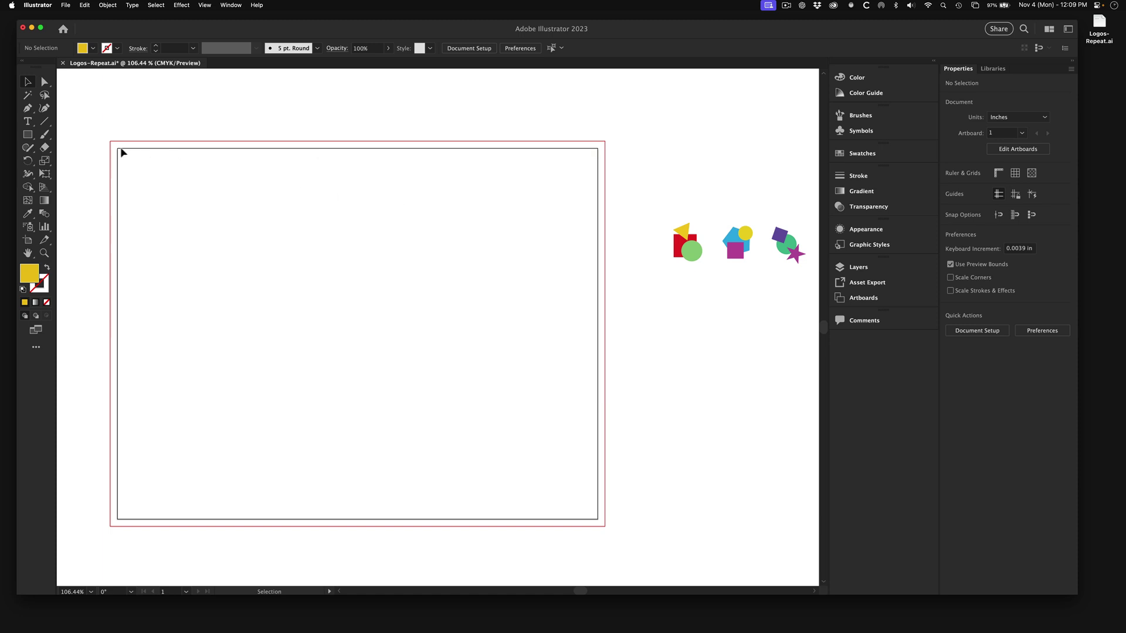
Draw an 11 × 8.5 in rectangle that covers the whole artboard, and deselect it
left_click(23, 134)
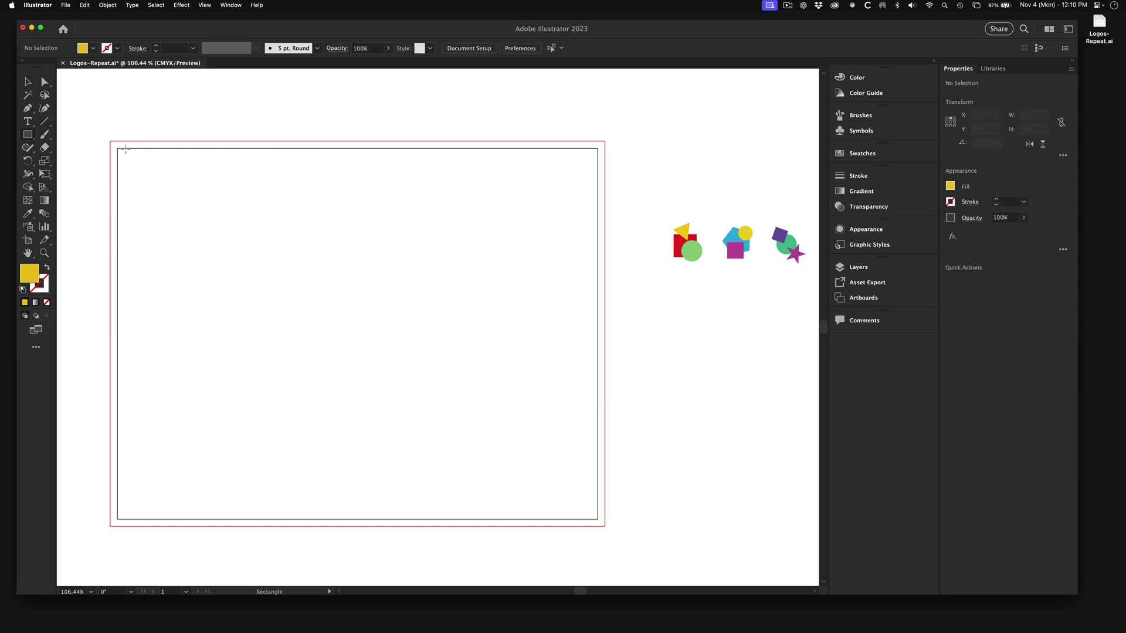
key("v")
key("m")
left_click_drag(117, 149, 597, 519)
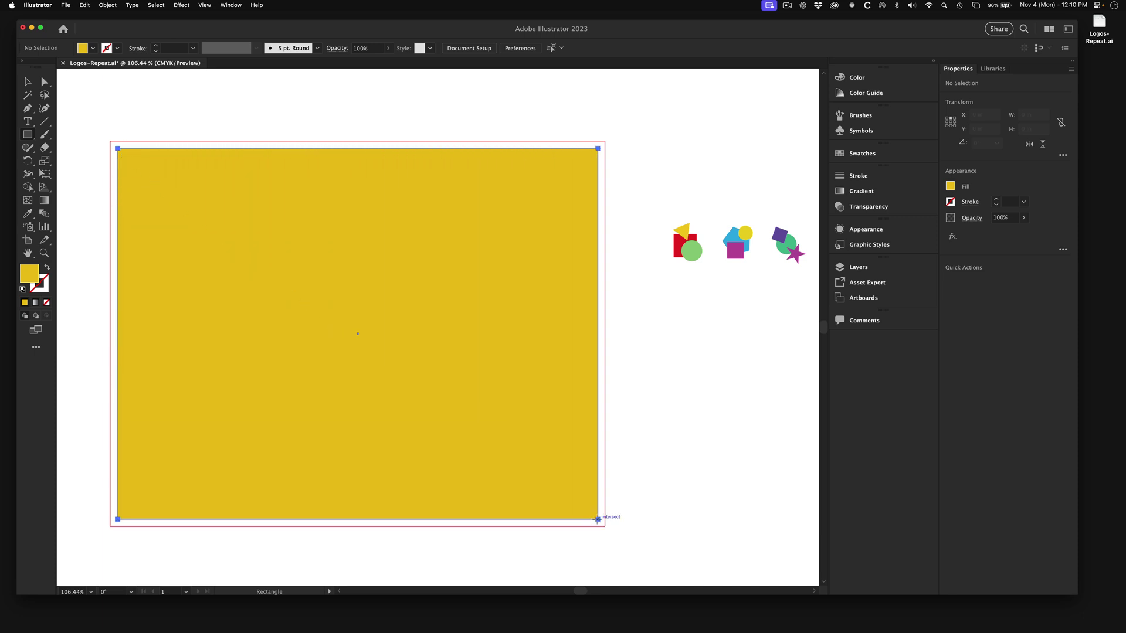
left_click_drag(597, 519, 597, 519)
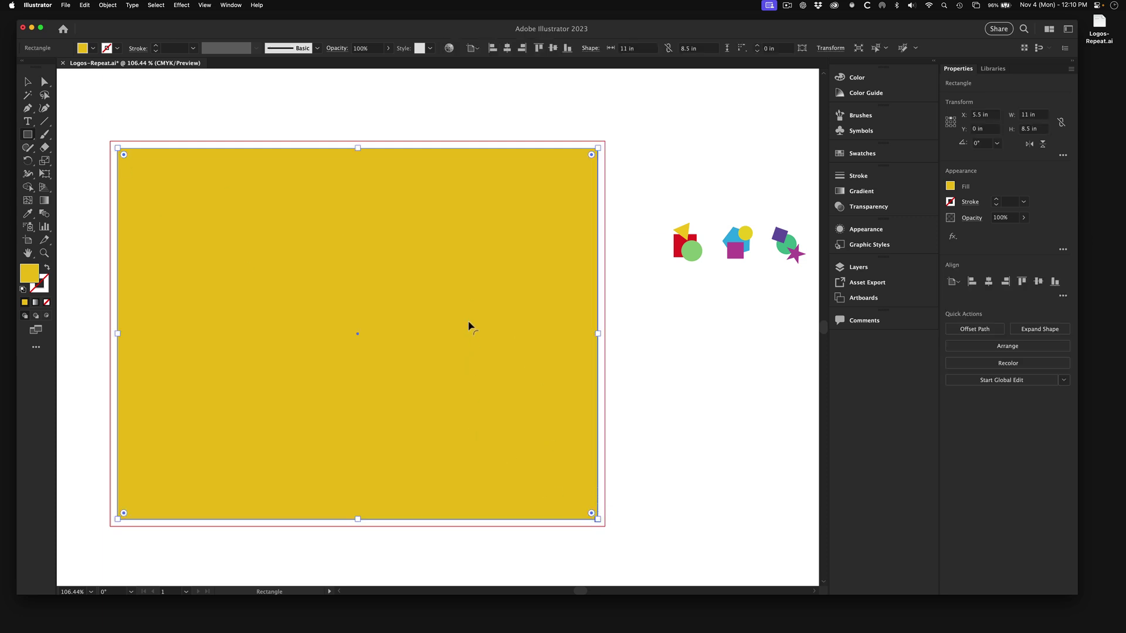
key("v")
key("m")
left_click(28, 82)
left_click(309, 126)
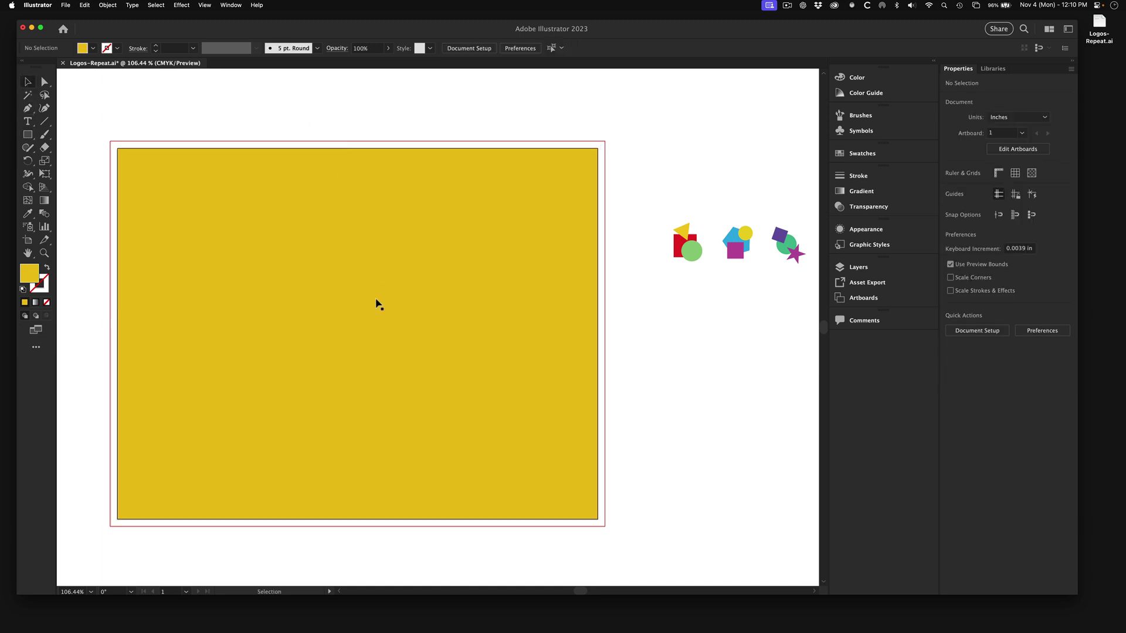
Fill the artboard-sized yellow rectangle with the Logos pattern swatch
left_click(377, 304)
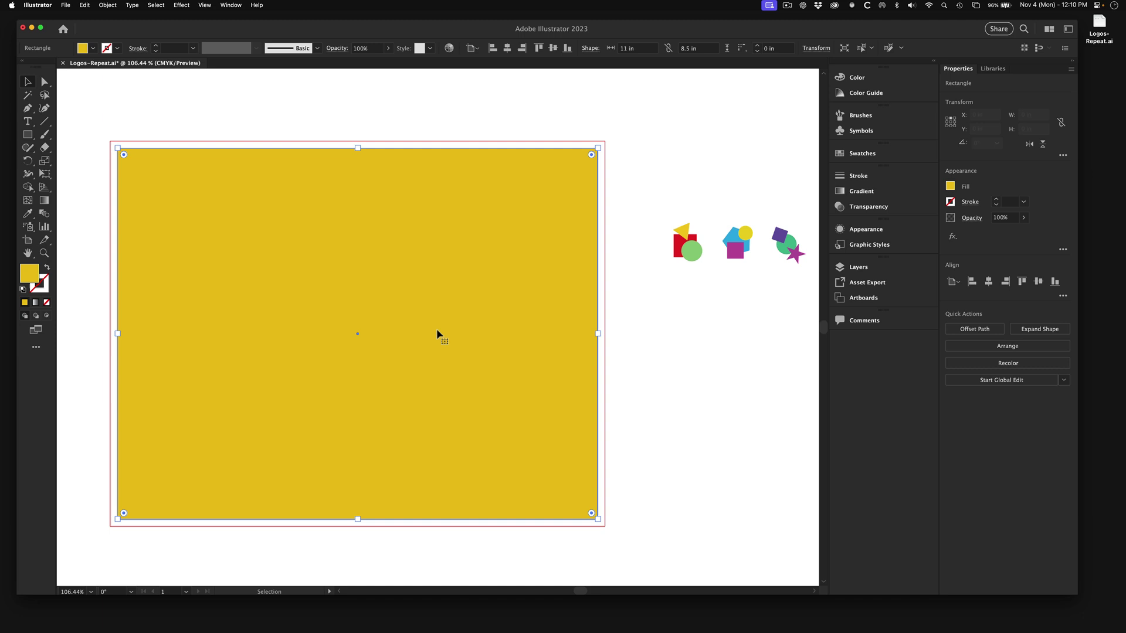
left_click(869, 156)
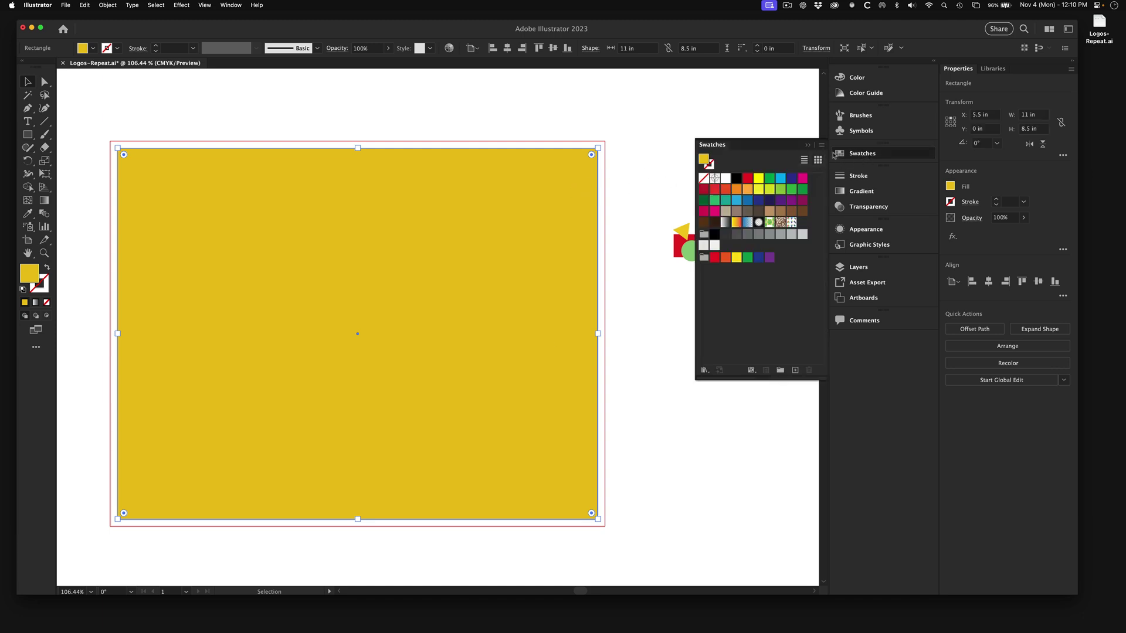
left_click(232, 6)
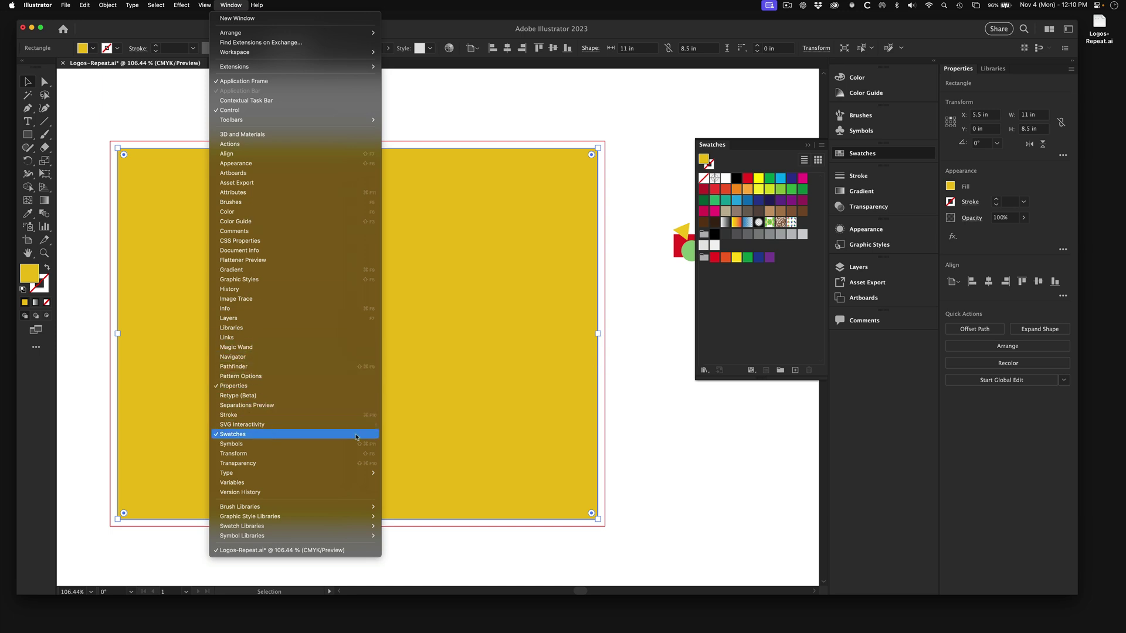
left_click(589, 345)
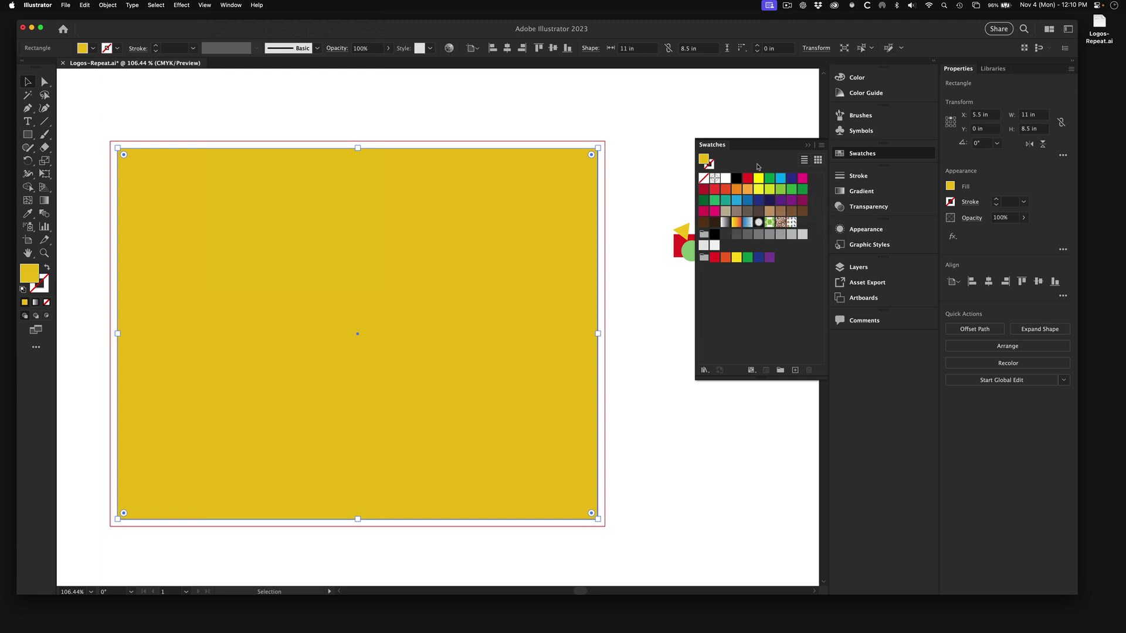
left_click(791, 224)
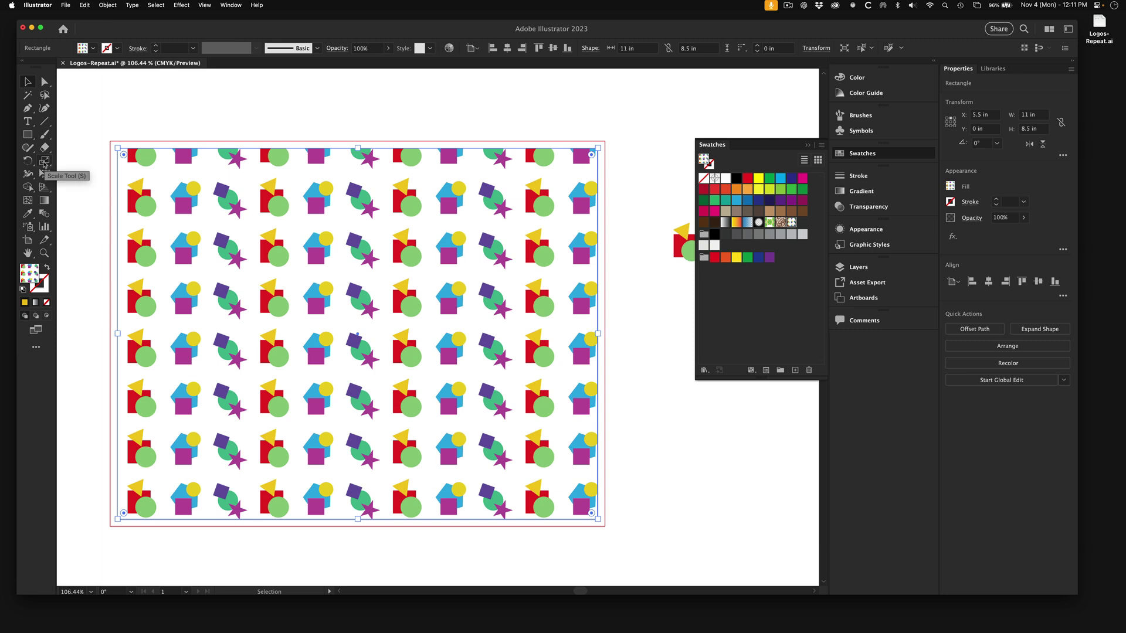
Scale only the rectangle's pattern fill uniformly to 153%, with patterns transformed and objects excluded from the transformation
left_click(45, 165)
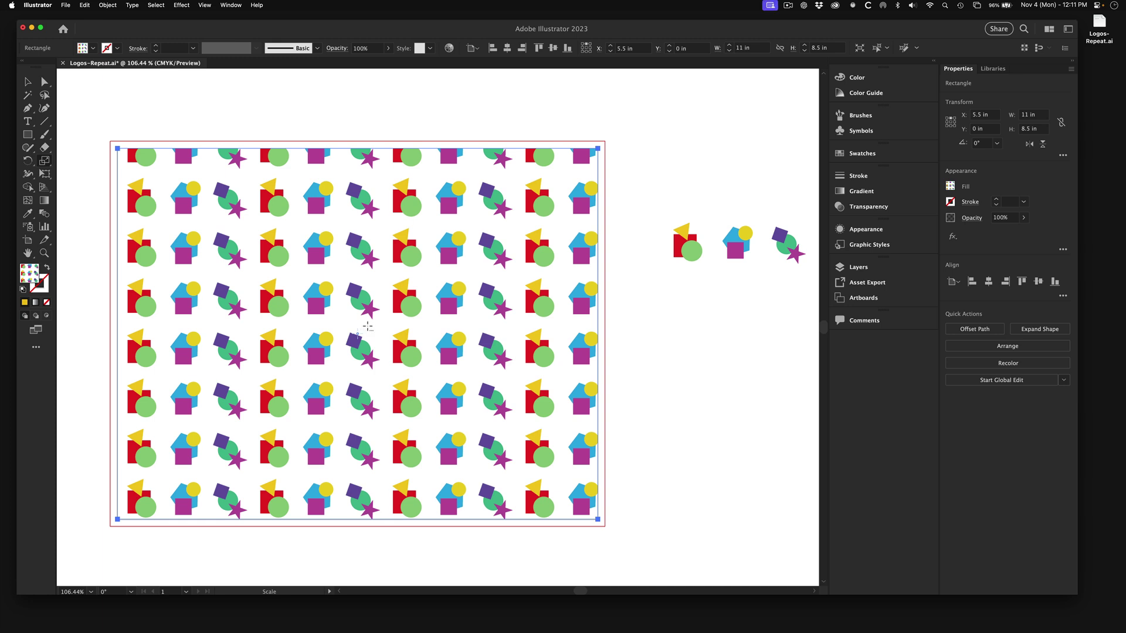
left_click(367, 326, "alt")
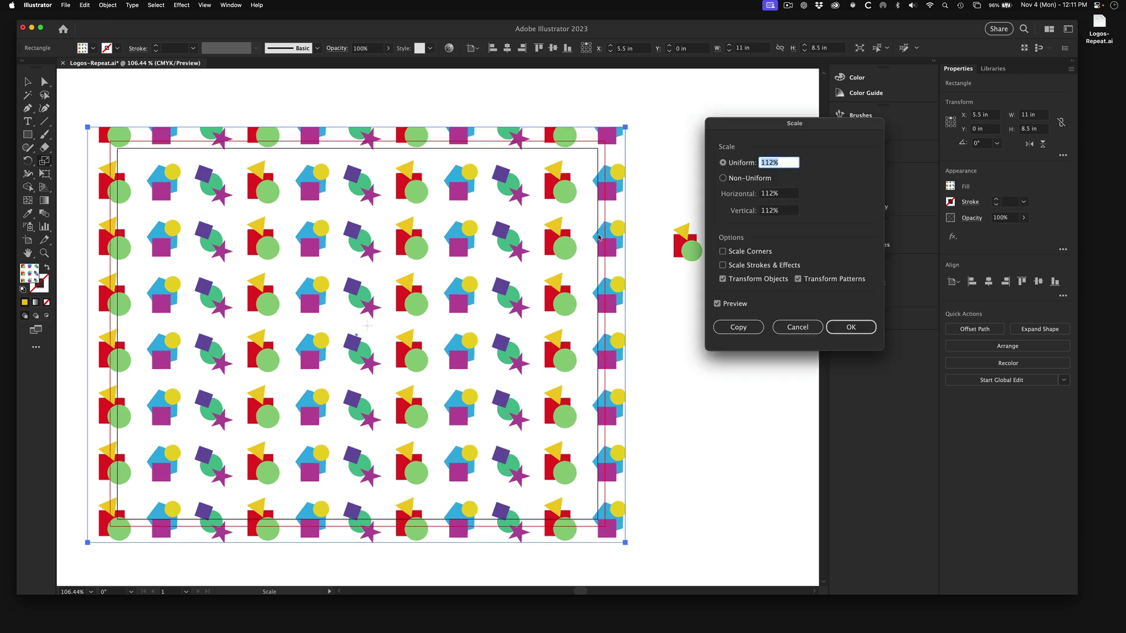
left_click(723, 279)
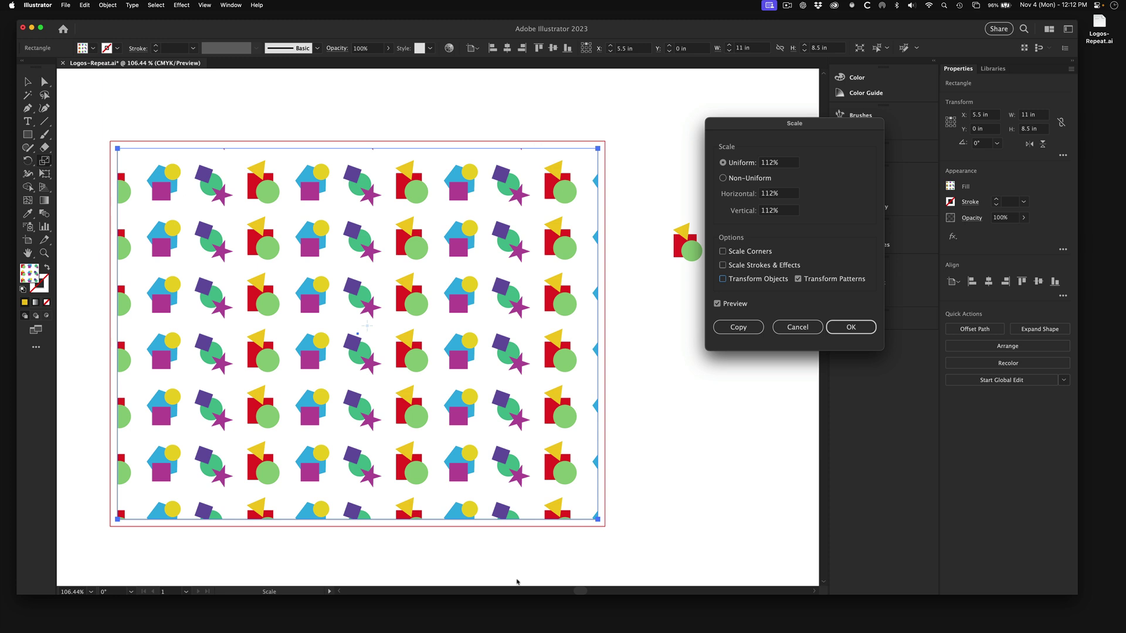
left_click(767, 163)
key("Up")
key("Up")
key("Up")
key("Up")
key("Up")
key("Up")
key("Up")
key("Up")
key("Up")
key("Up")
key("Up")
key("Up")
key("Up")
key("Up")
key("Up")
key("Up")
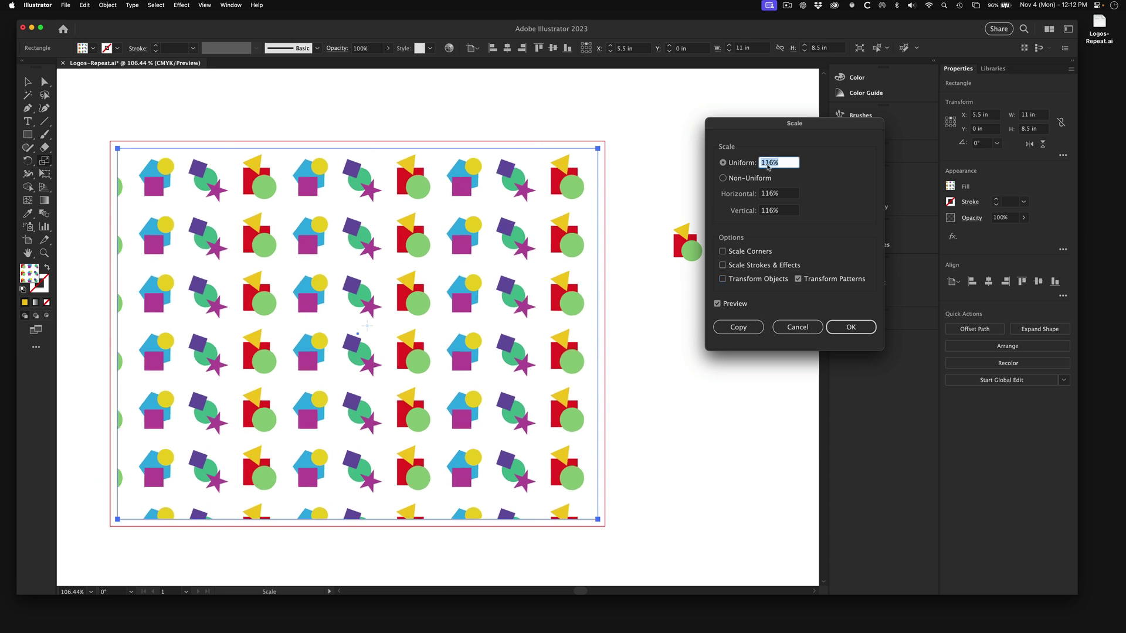
key("Up")
key("Up")
key("Up")
key("Up")
key("Up")
key("Up")
key("Up")
key("Up")
key("Up")
key("Up")
key("Up")
key("Up")
key("Up")
key("Up")
key("Up")
key("Up")
key("Up")
key("Up")
key("Up")
key("Up")
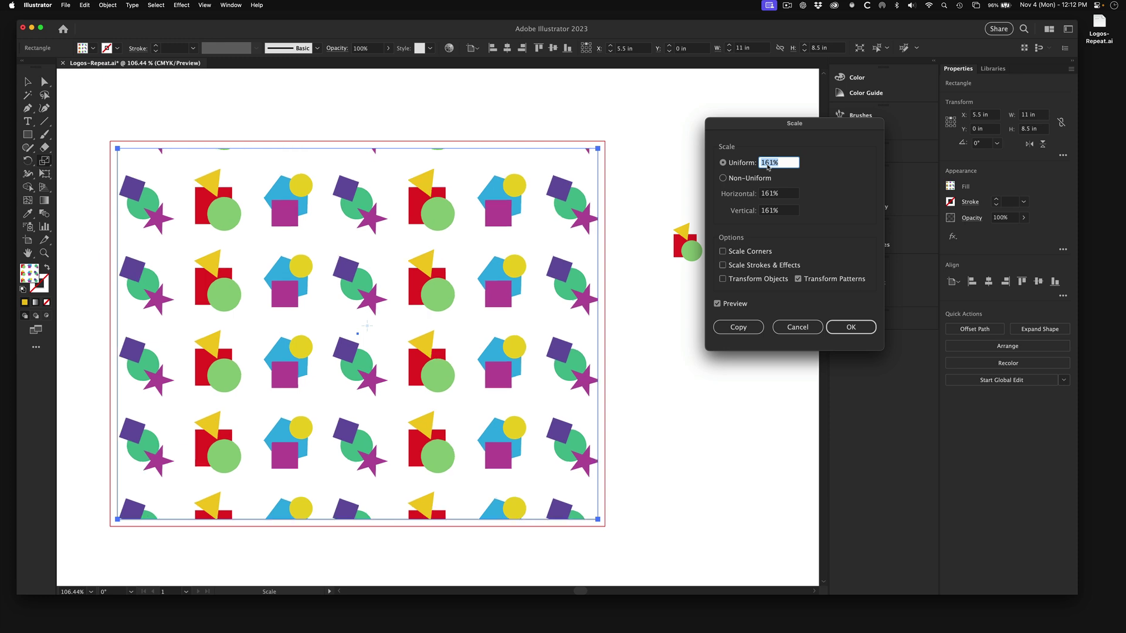
key("Down")
key("Down")
key("Down")
key("Down")
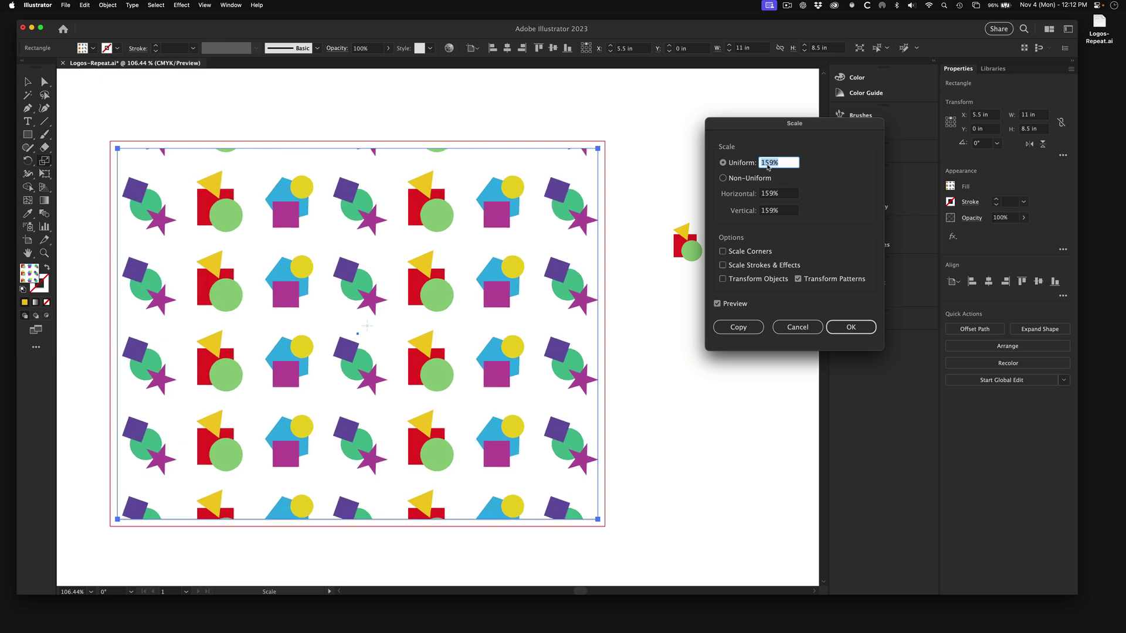
key("Up")
key("Up")
key("Up")
key("Up")
key("Up")
key("Up")
key("Up")
key("Up")
key("Up")
key("Up")
key("Up")
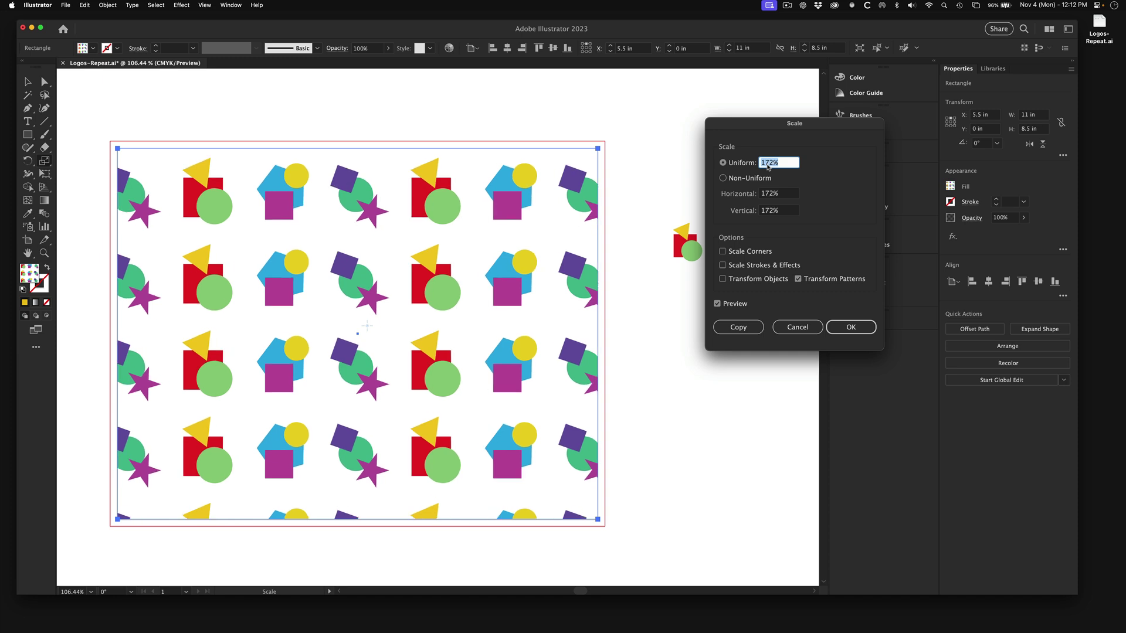
key("Down")
key("Down")
key("Down")
key("Down")
key("Down")
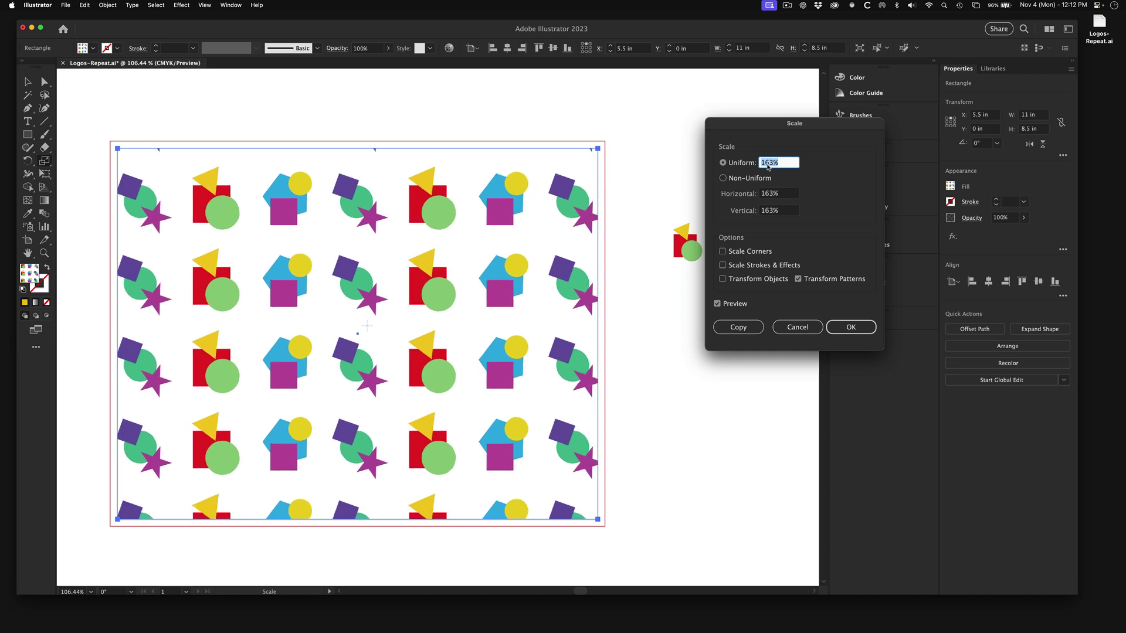
key("Down")
key("Down")
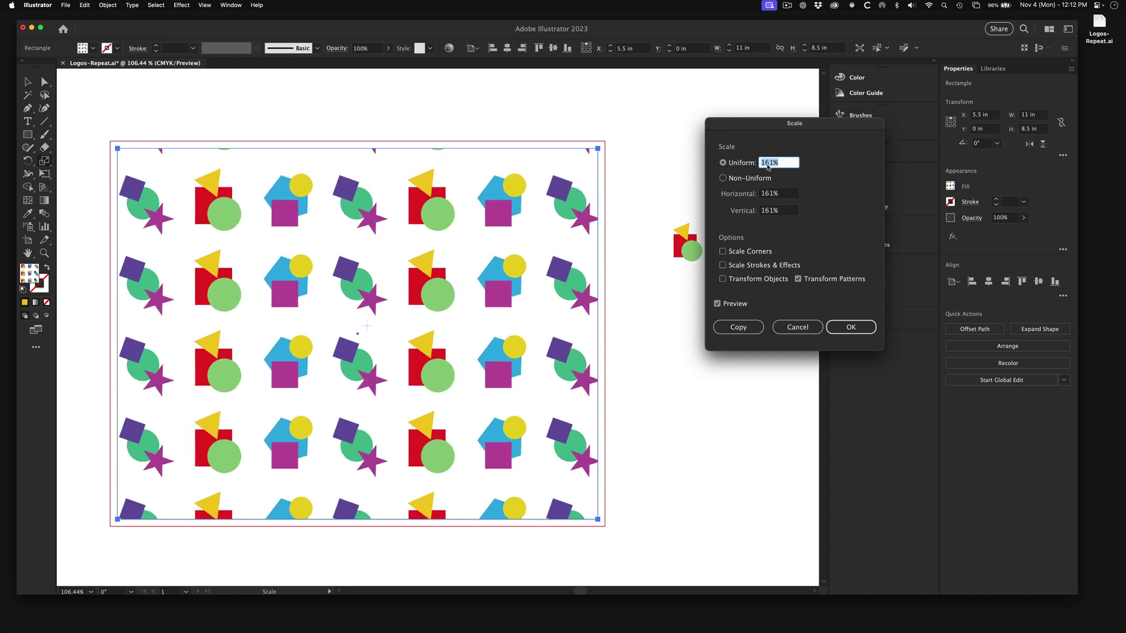
key("Down")
key("Down")
key("Down")
key("Down")
key("Down")
key("Down")
key("Down")
key("Down")
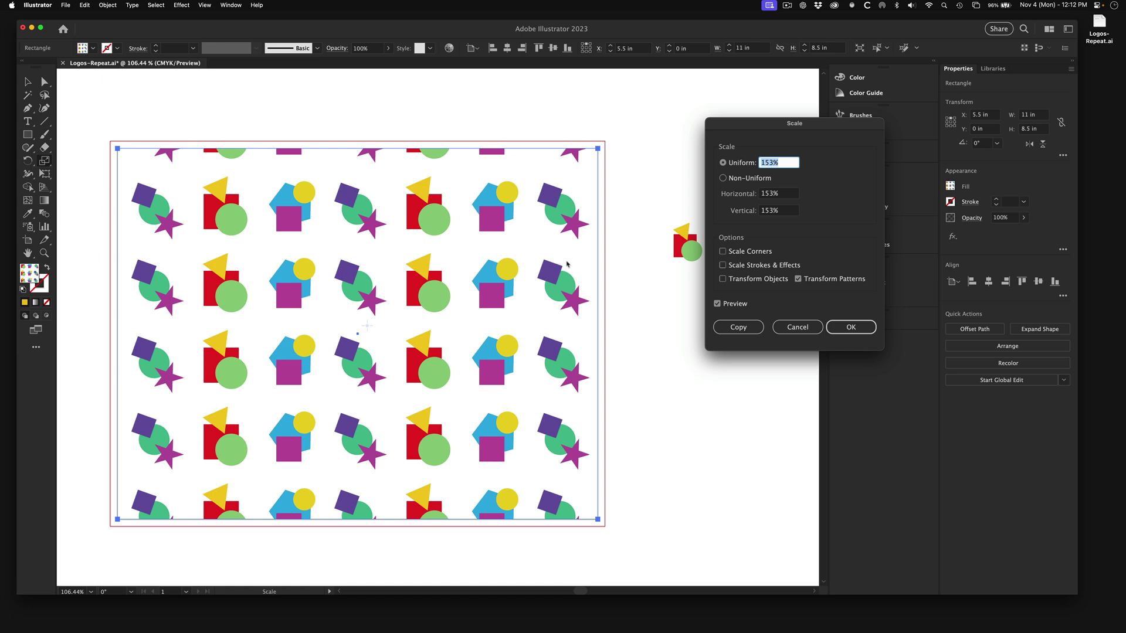
left_click(862, 328)
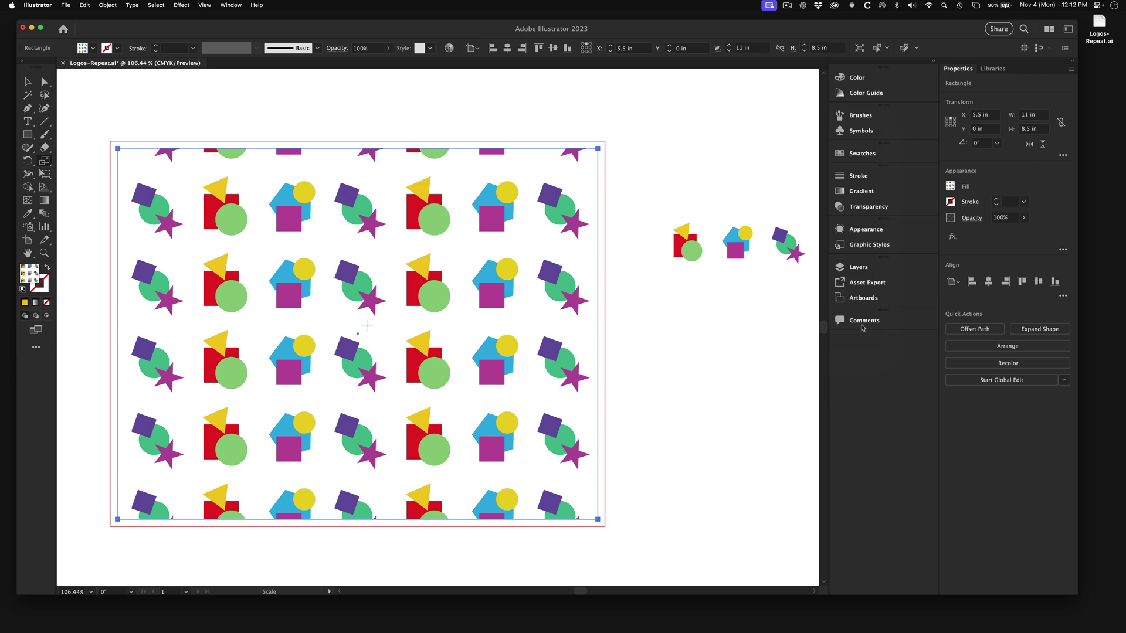
left_click(44, 83)
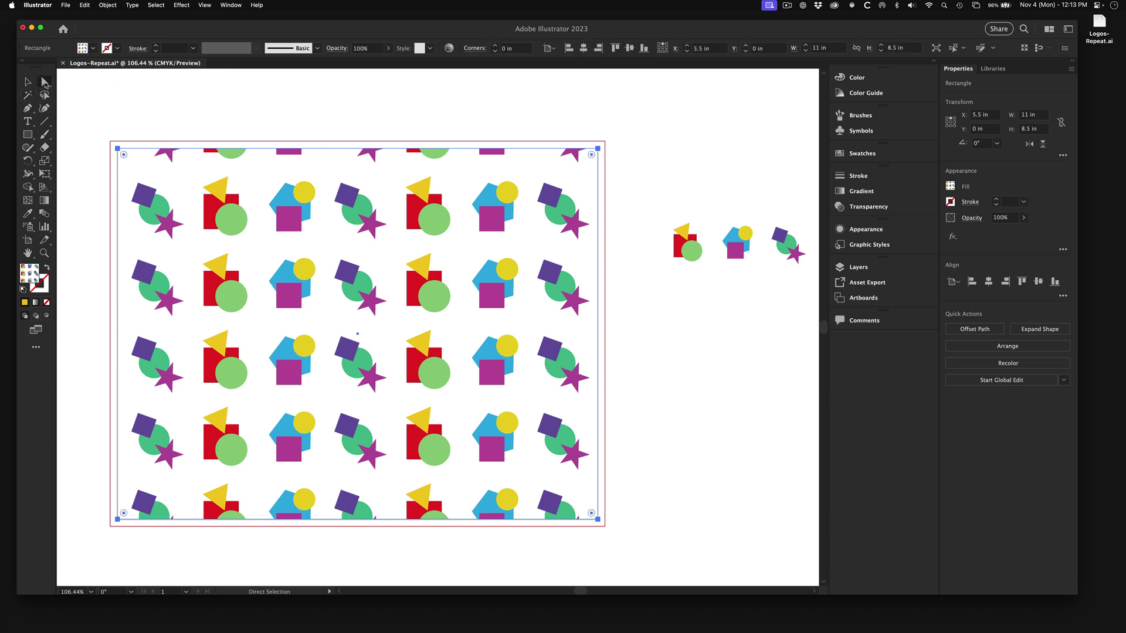
left_click(118, 149)
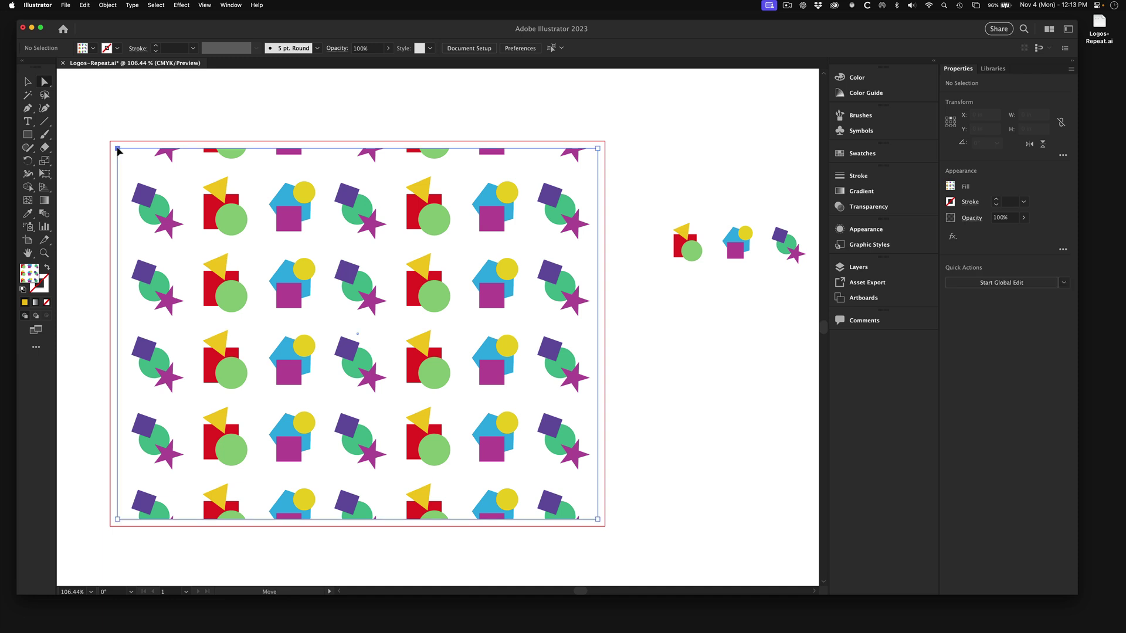
left_click(118, 519, "shift")
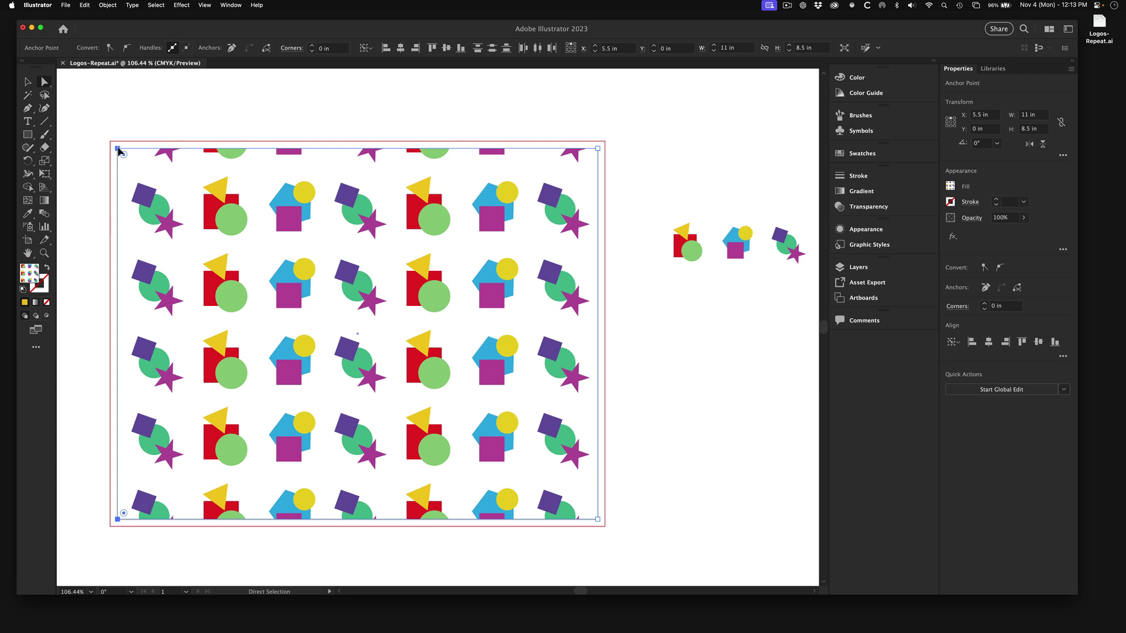
left_click_drag(117, 151, 129, 151)
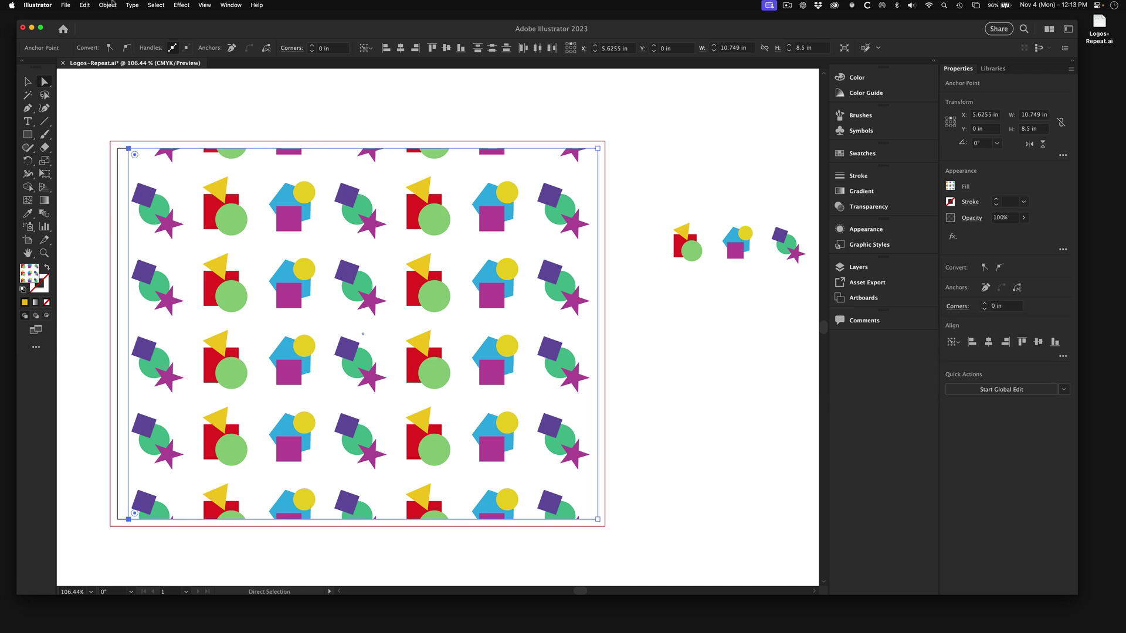
left_click(82, 5)
left_click(94, 15)
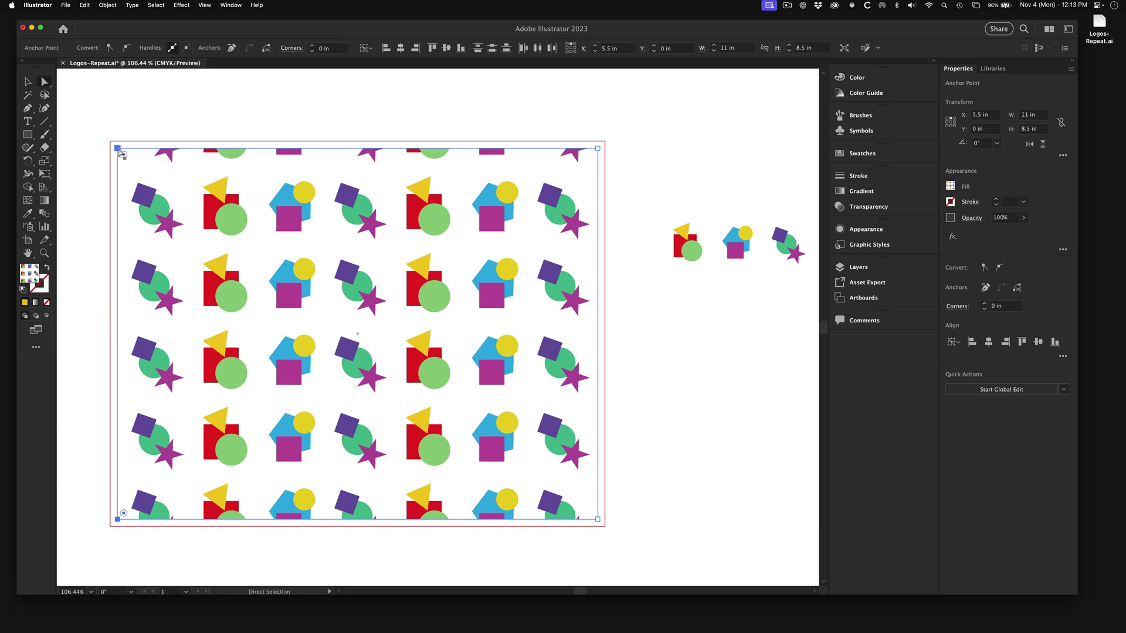
Move the rectangle's left edge inward to hide the first logo column, making the rectangle about 9.16 in wide
left_click(117, 150)
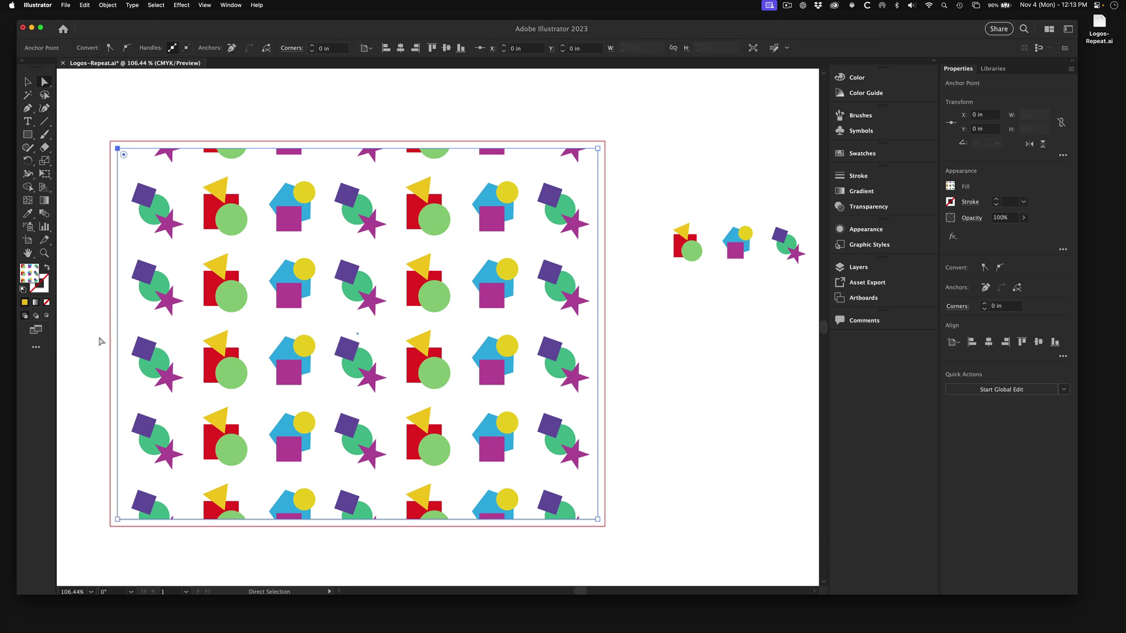
left_click(118, 520)
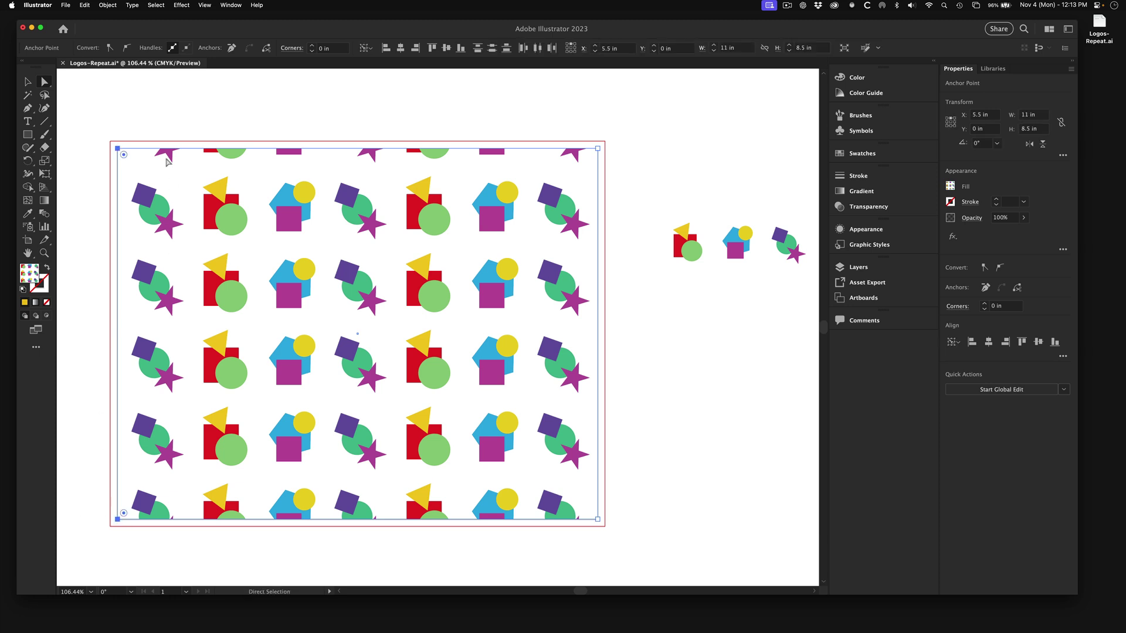
left_click(118, 151, "shift")
left_click(118, 151, "shift")
left_click(118, 151, "shift")
left_click(117, 151, "shift")
left_click_drag(118, 151, 198, 153)
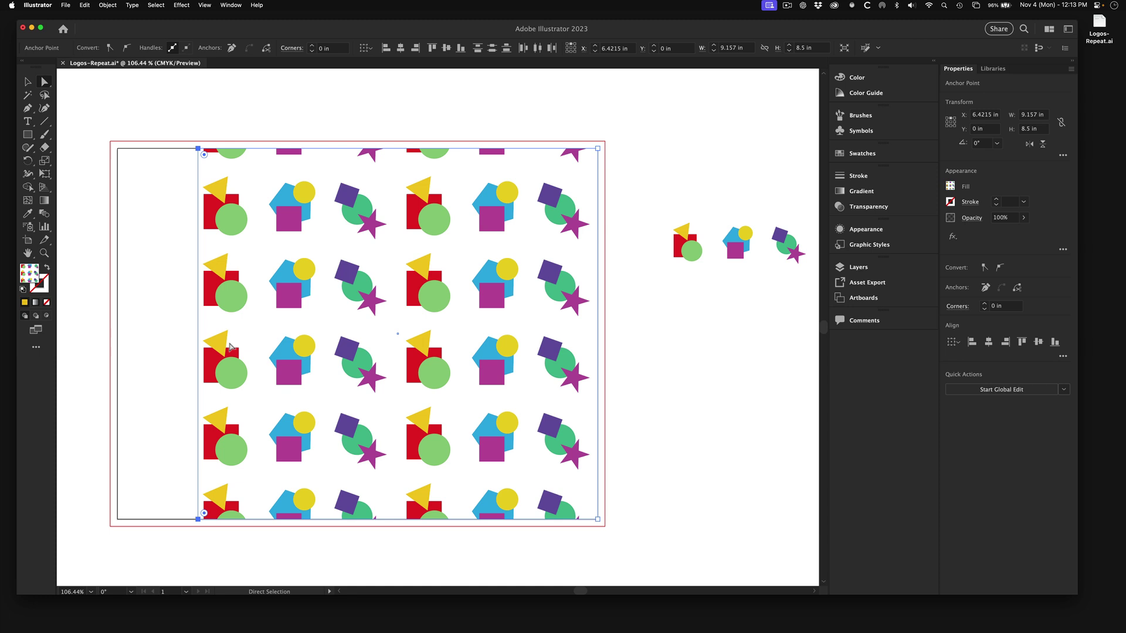
Move the rectangle's top edge down to hide the cut-off logos above the first full row, making it about 7.9 in high
left_click(199, 149)
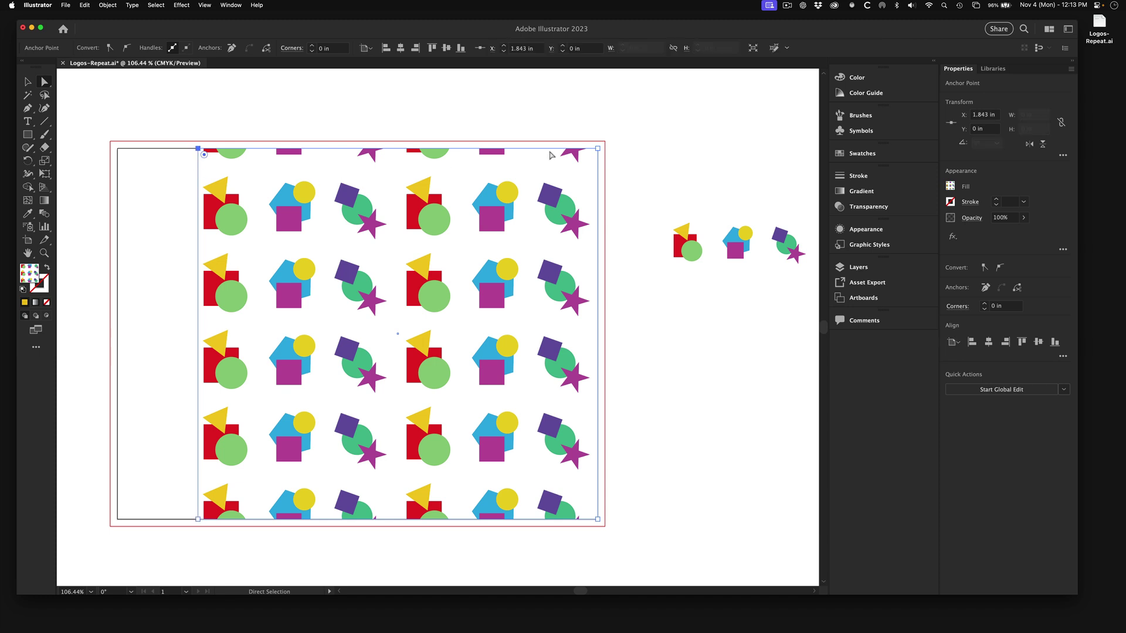
left_click(597, 149, "shift")
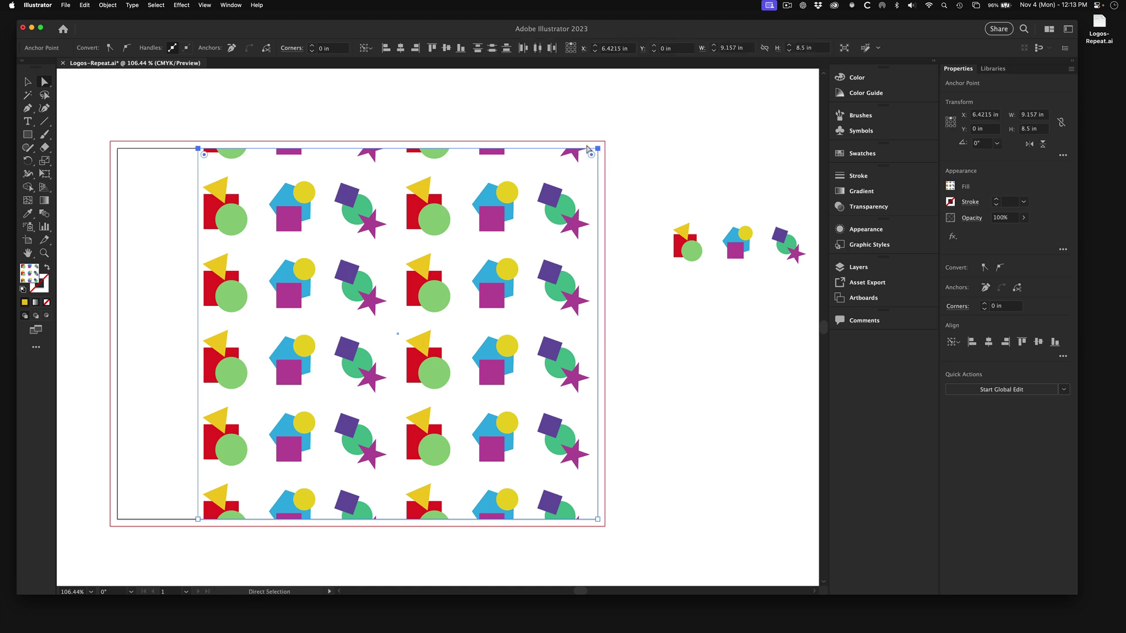
left_click_drag(161, 112, 609, 161)
left_click_drag(599, 151, 596, 174)
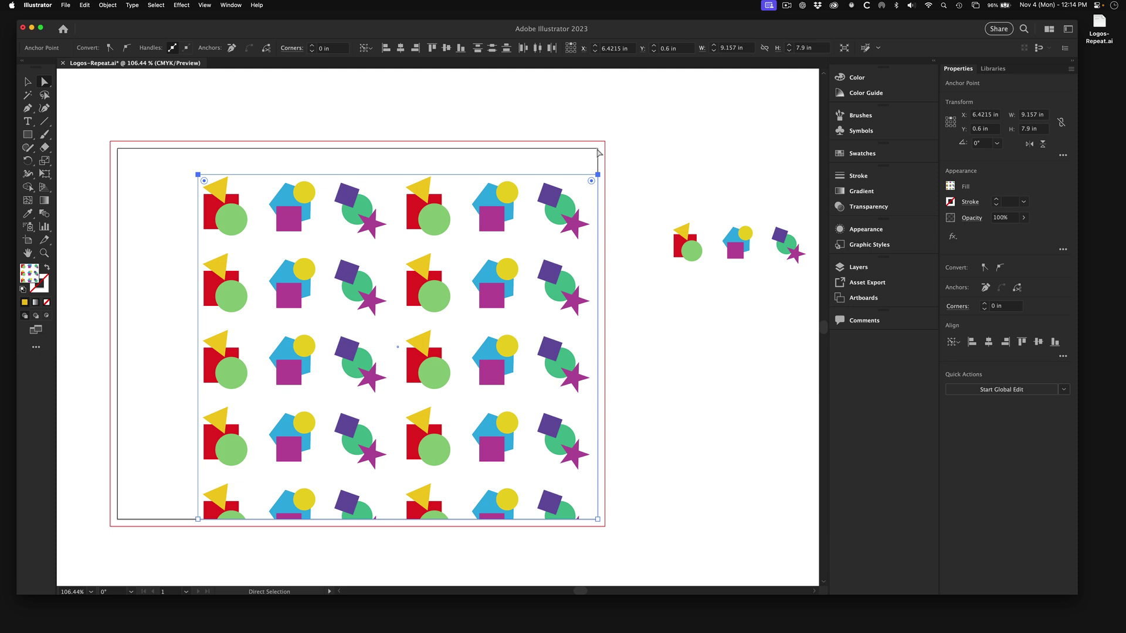
left_click(624, 162)
left_click_drag(618, 155, 609, 531)
mouse_move(598, 521)
left_mouse_down()
mouse_move(586, 520)
mouse_move(598, 517)
left_mouse_up()
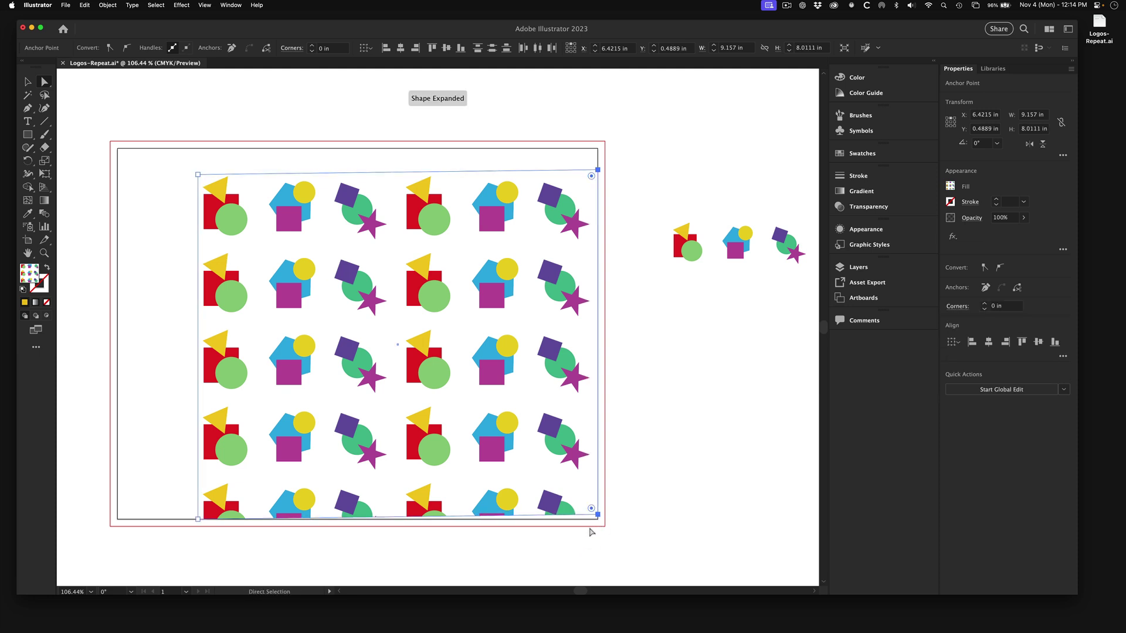
left_click(163, 513)
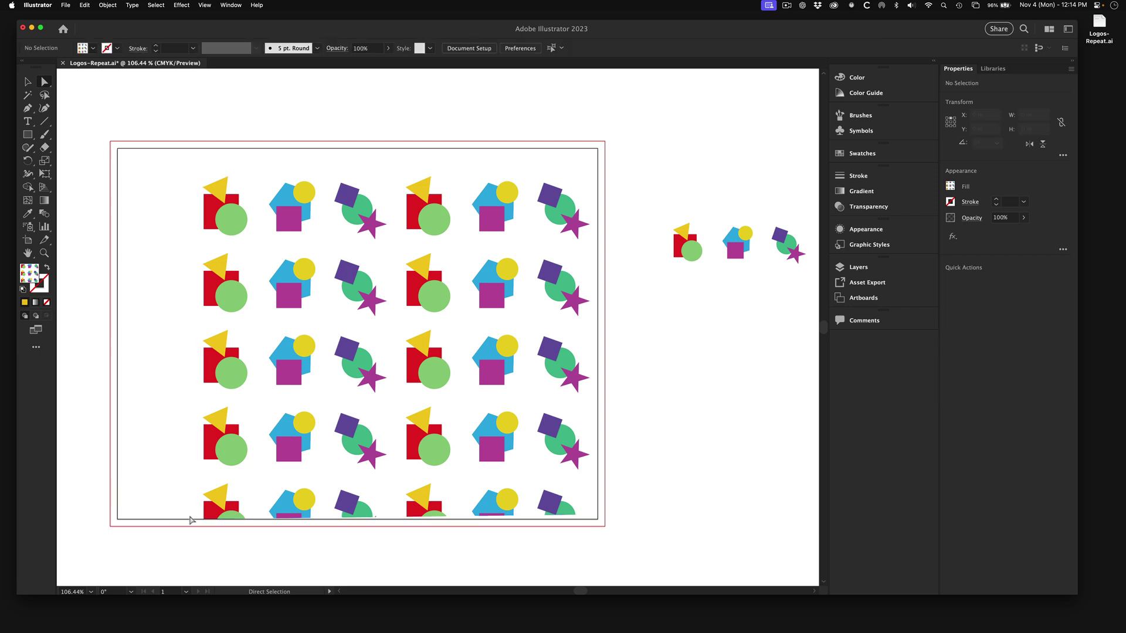
left_click(198, 519)
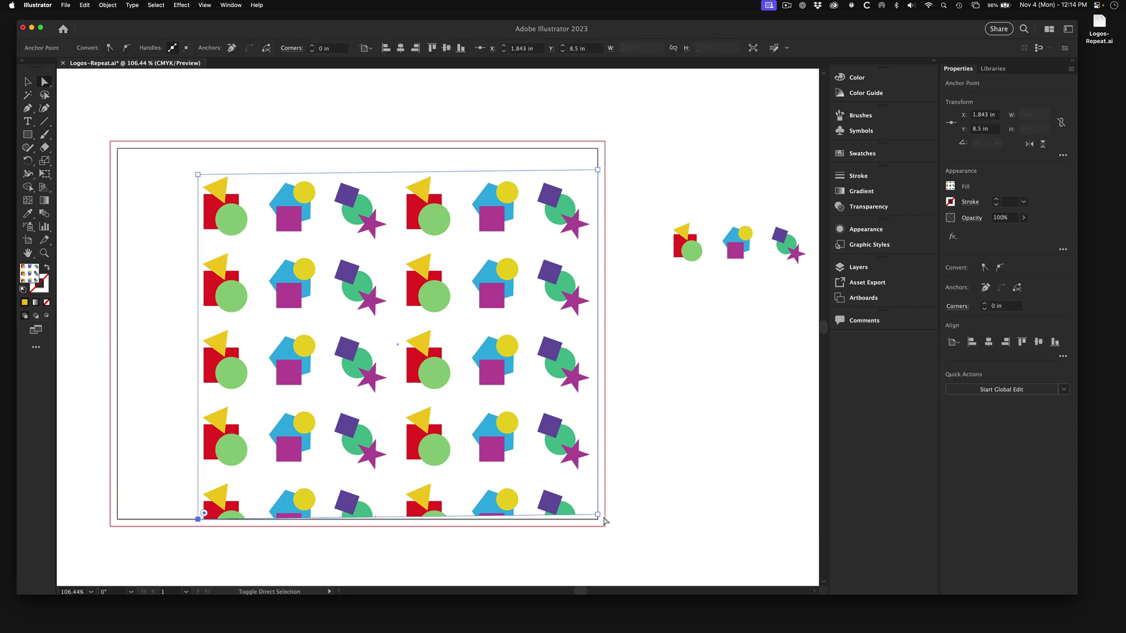
left_click_drag(598, 516, 598, 520)
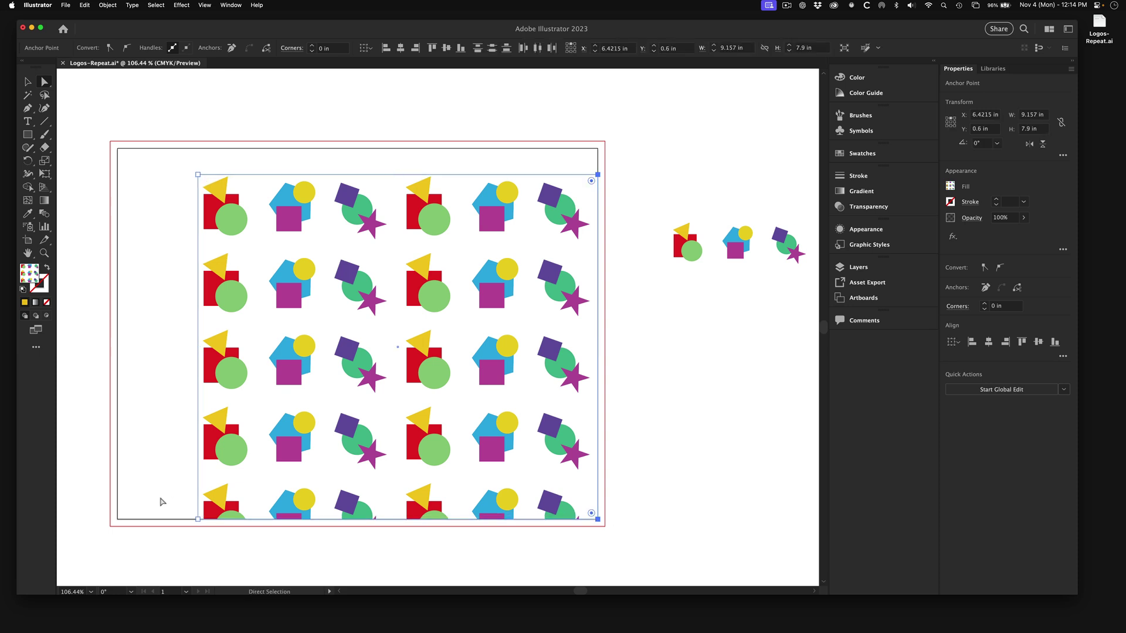
Move the rectangle's bottom edge up to just below the fourth logo row, making it about 6.83 in high, and deselect it
left_click_drag(161, 498, 595, 472)
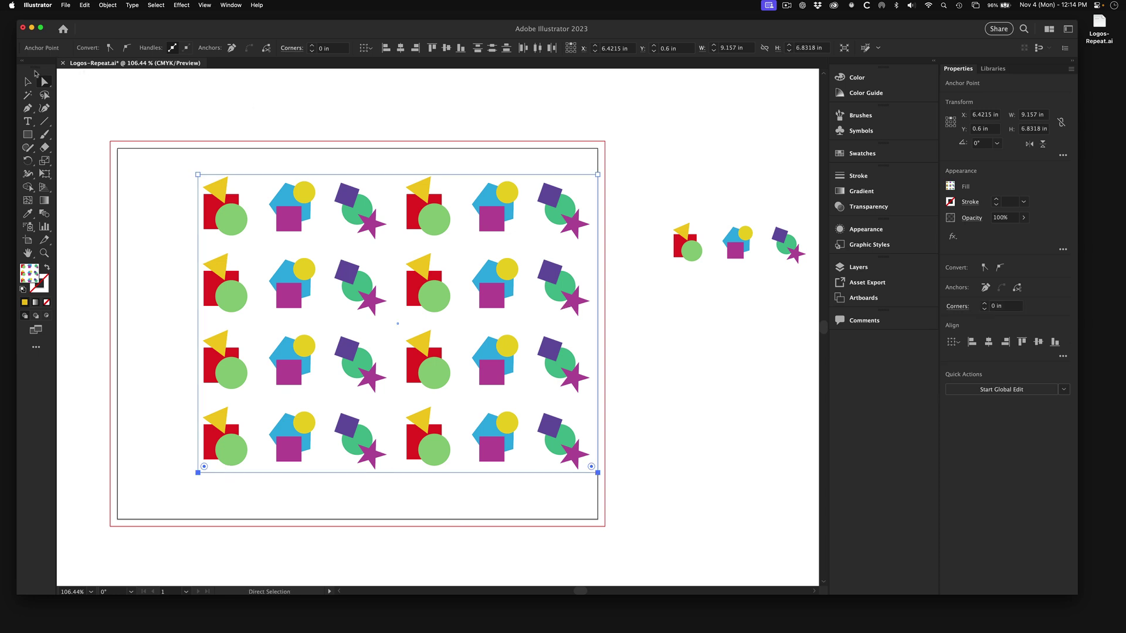
left_click(28, 82)
left_click(303, 151)
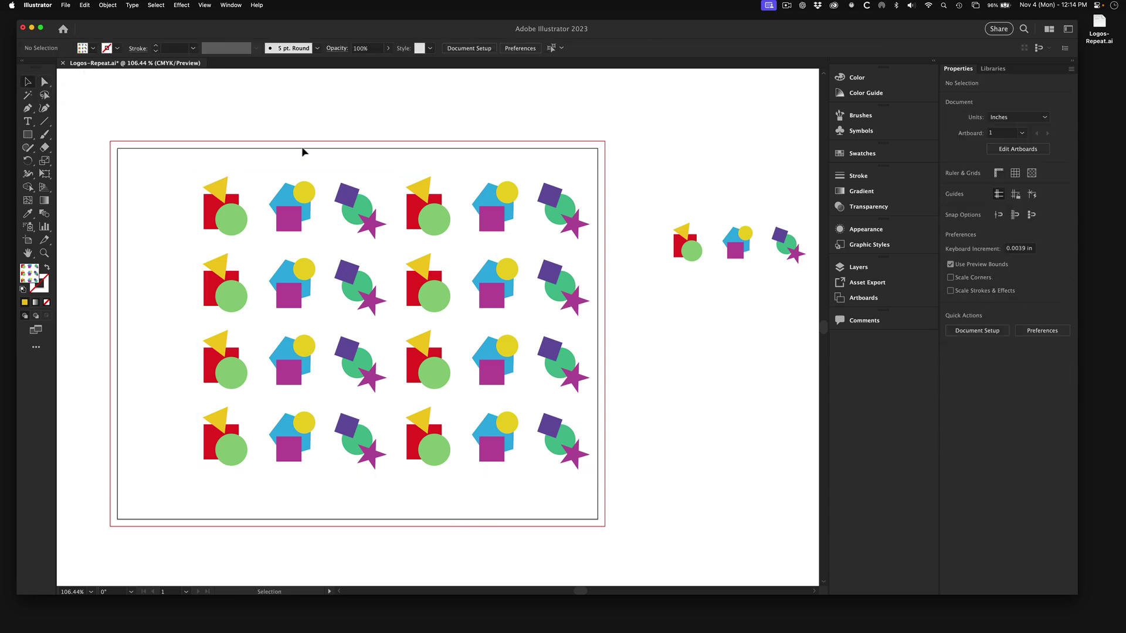
Enlarge the pattern-filled rectangle to about 10.32 × 7.7 in, place it roughly centred on the artboard, and deselect it
mouse_move(347, 203)
left_mouse_down()
mouse_move(332, 231)
mouse_move(338, 221)
left_mouse_up()
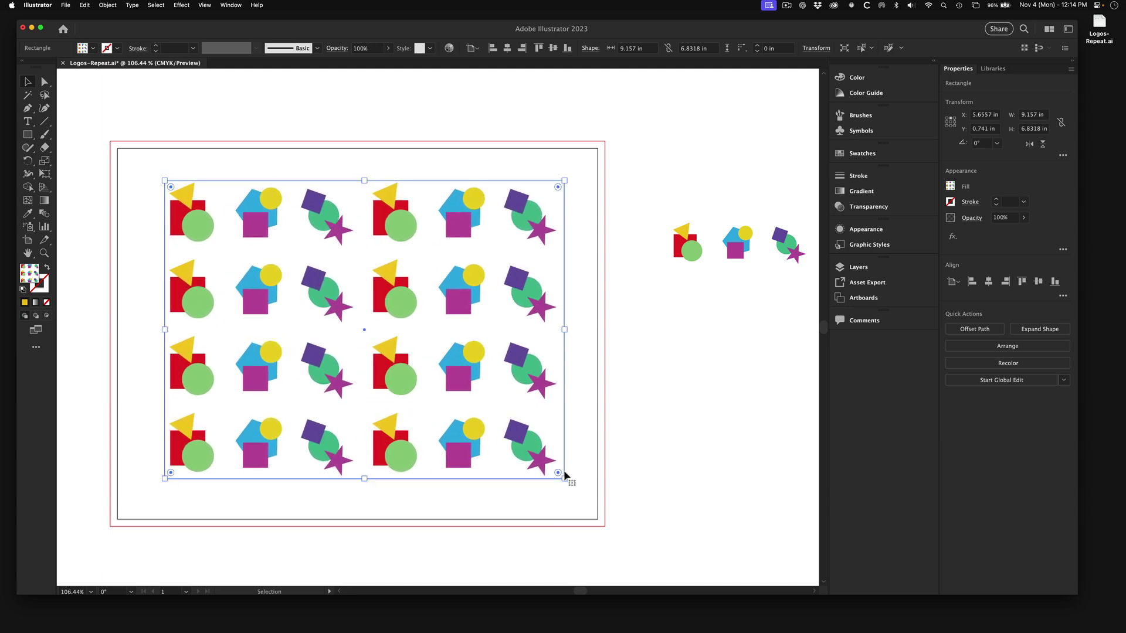
left_click_drag(564, 479, 591, 502)
left_click_drag(410, 224, 397, 217)
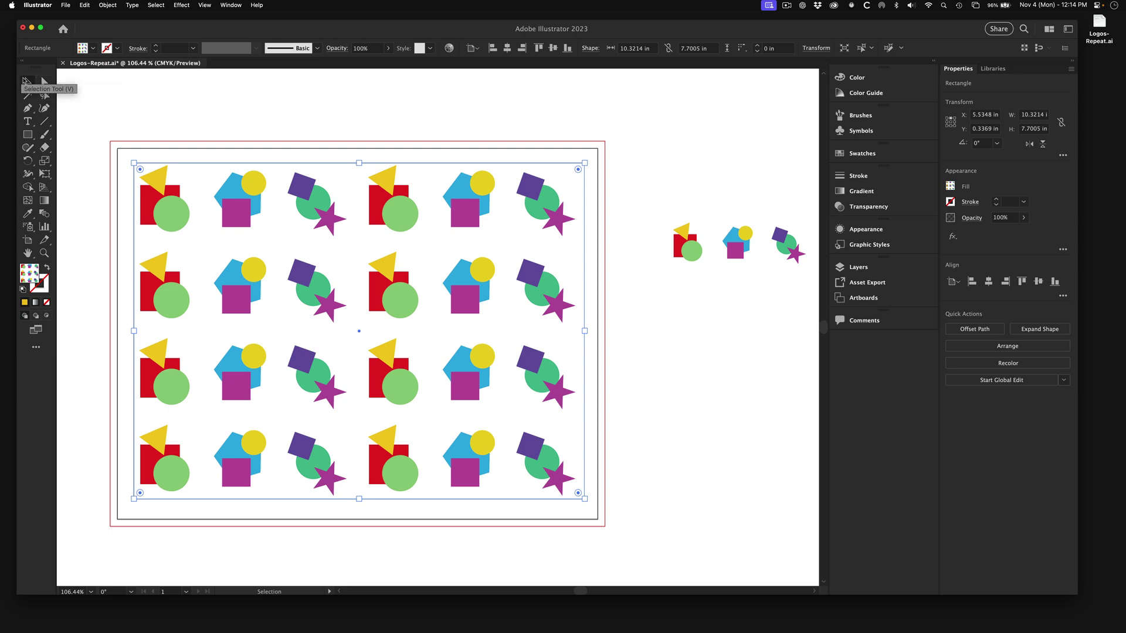
left_click(212, 126)
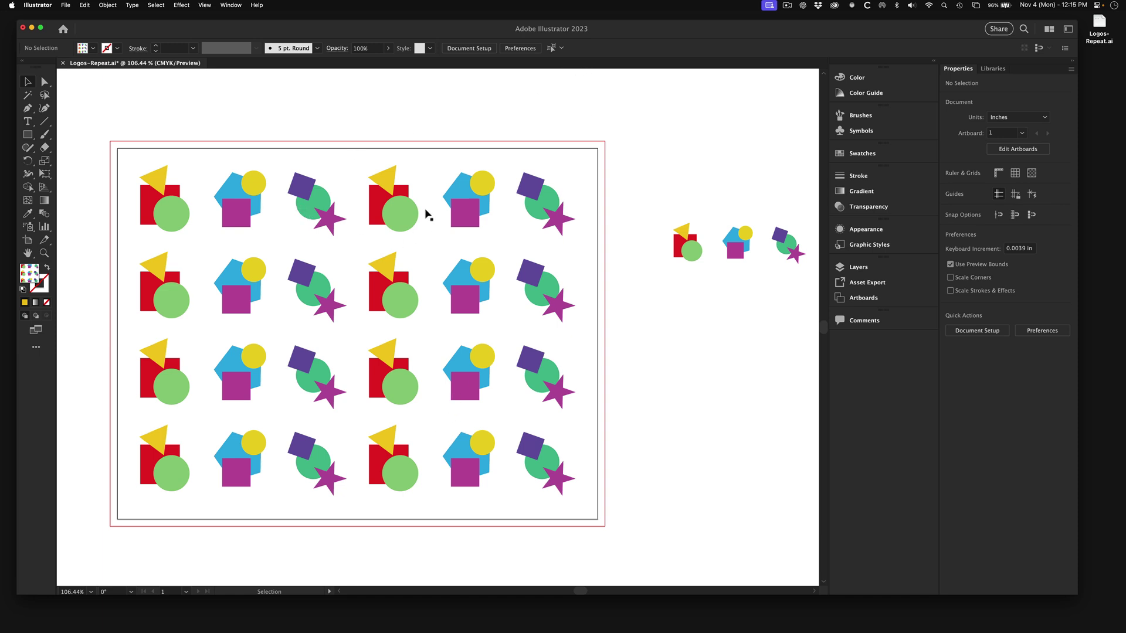
Duplicate the Logos pattern swatch
left_click(890, 155)
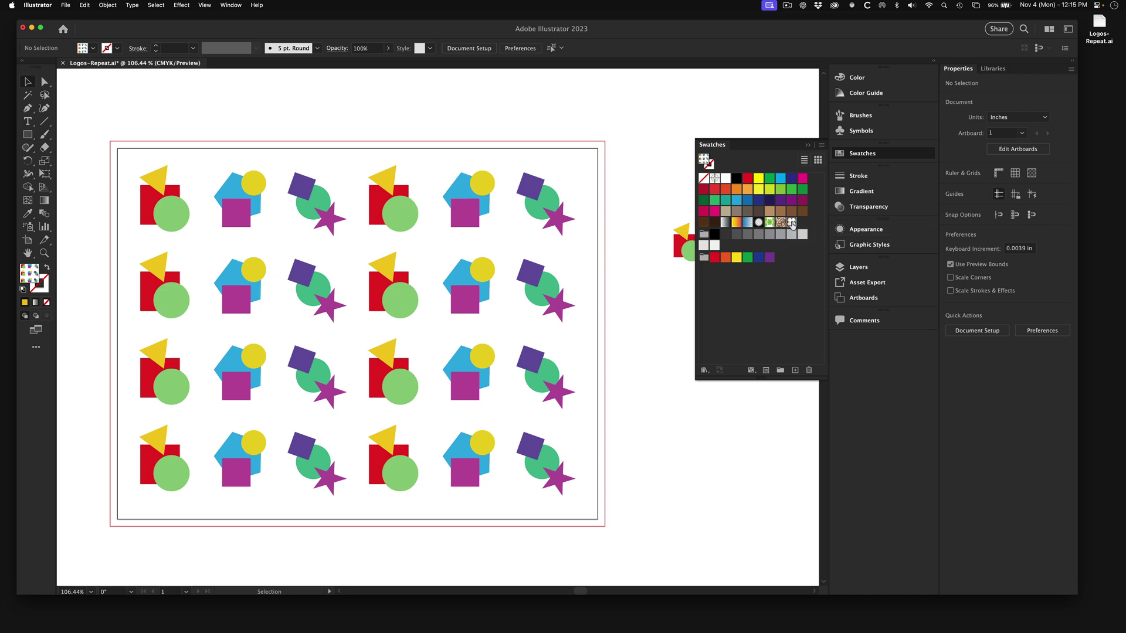
left_click_drag(792, 223, 798, 372)
left_click_drag(798, 372, 798, 372)
Select the pattern-filled rectangle and open the duplicated Logos swatch for pattern editing
left_click(469, 199)
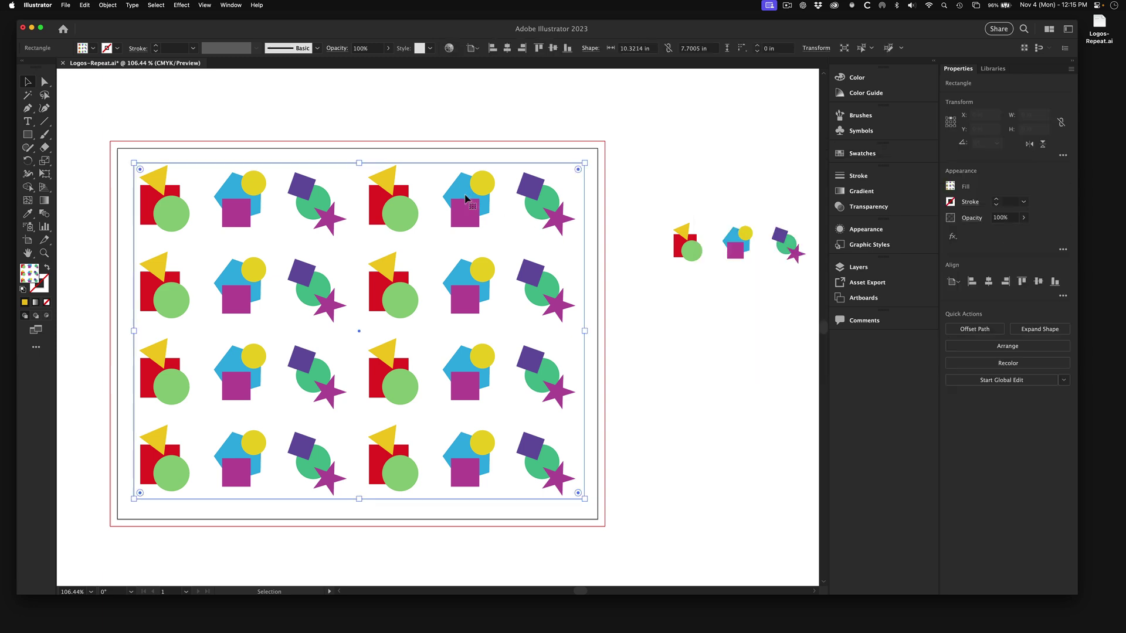
left_click(891, 153)
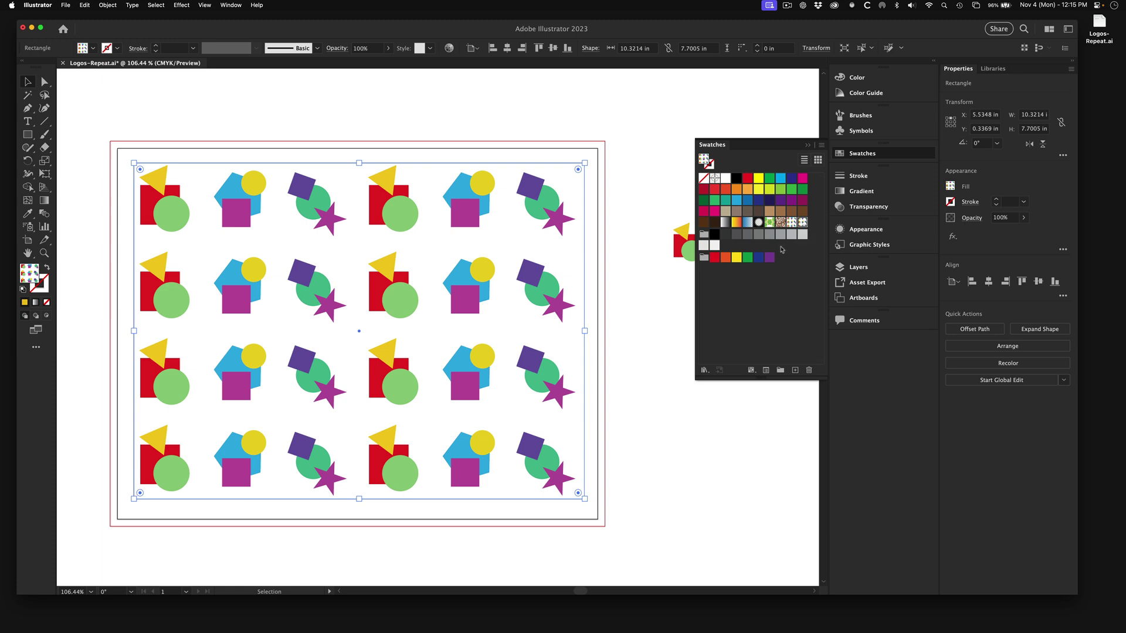
double_click(802, 223)
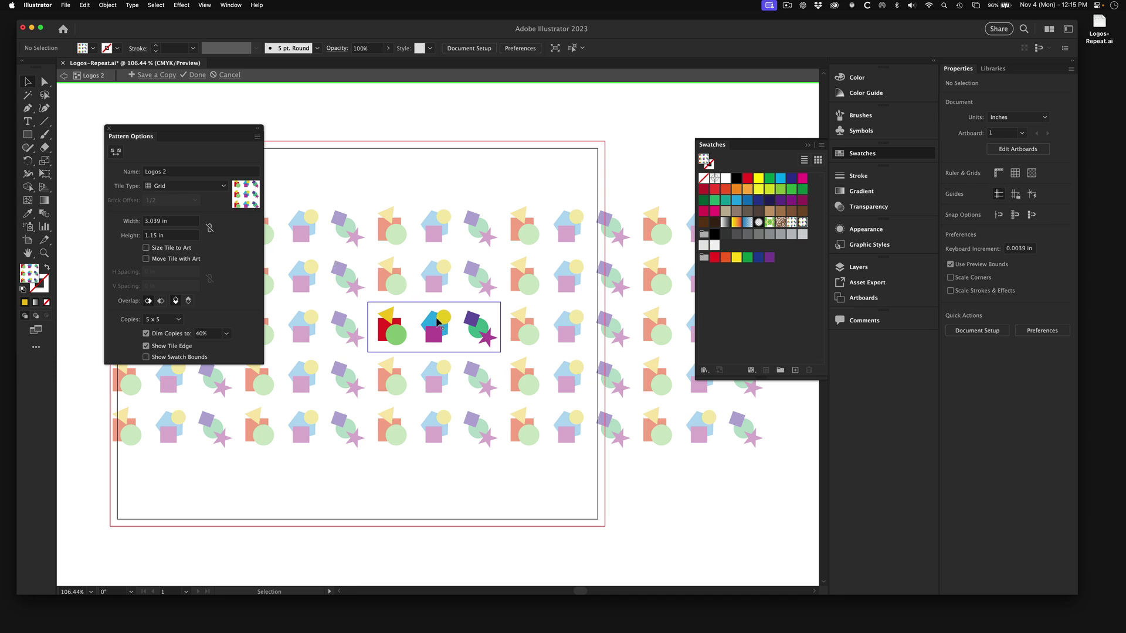
Delete the blue pentagon logo from the pattern tile and move the red-square logo closer to the star logo
left_click(437, 320)
key("Delete")
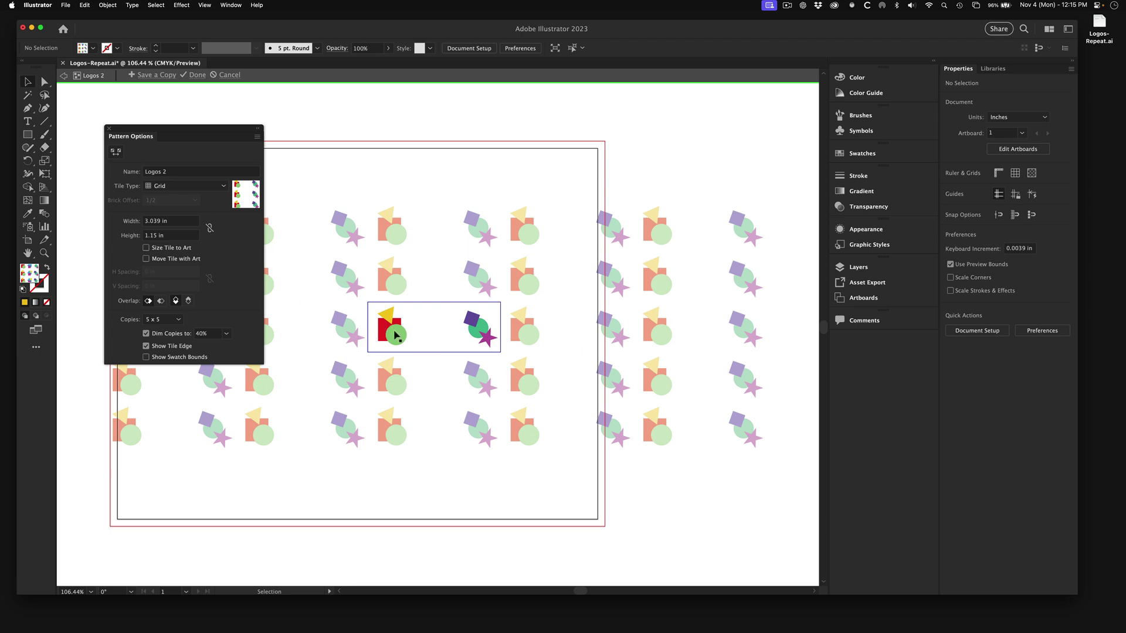
left_click_drag(394, 333, 433, 333)
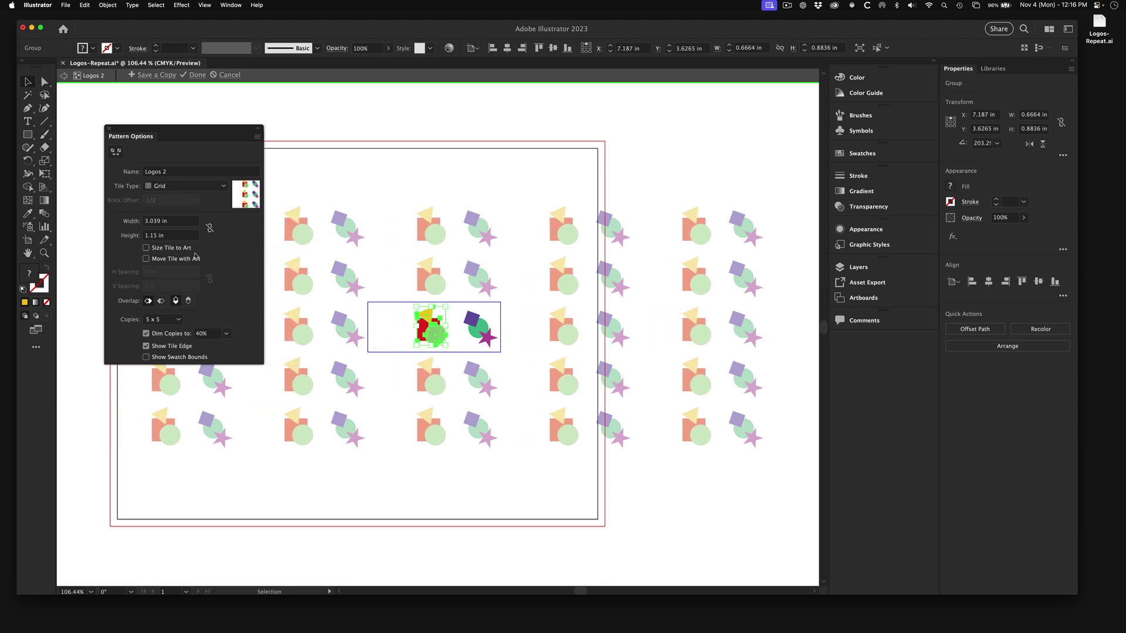
Shrink the pattern tile to its art, turn automatic sizing off again, and set the tile width to 2.25 in
left_click(146, 248)
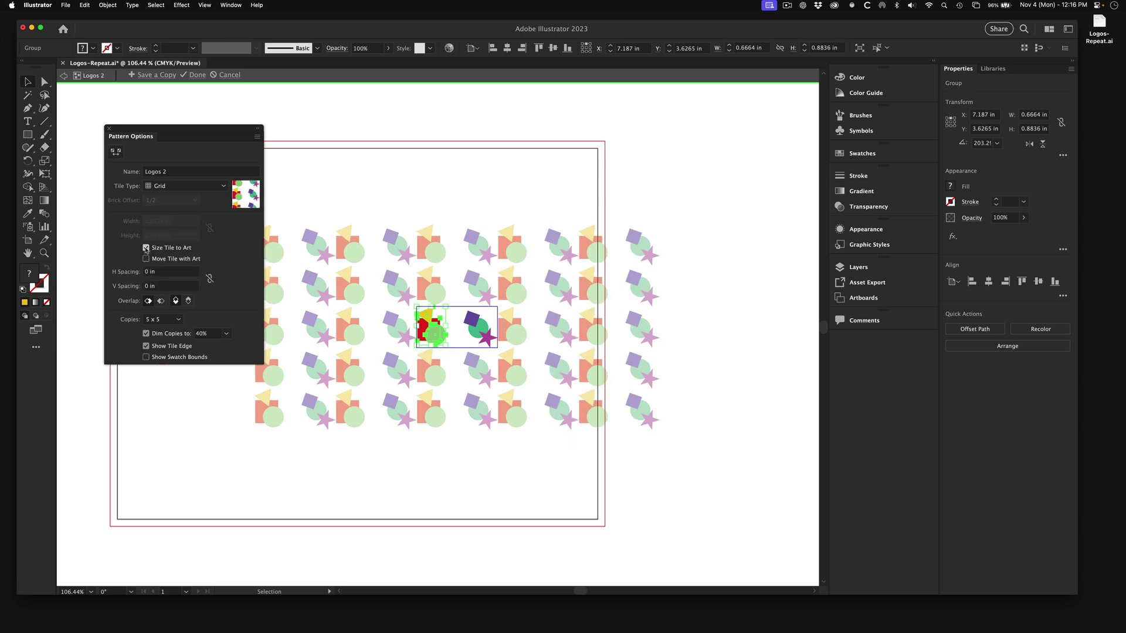
left_click(146, 248)
left_click(154, 238)
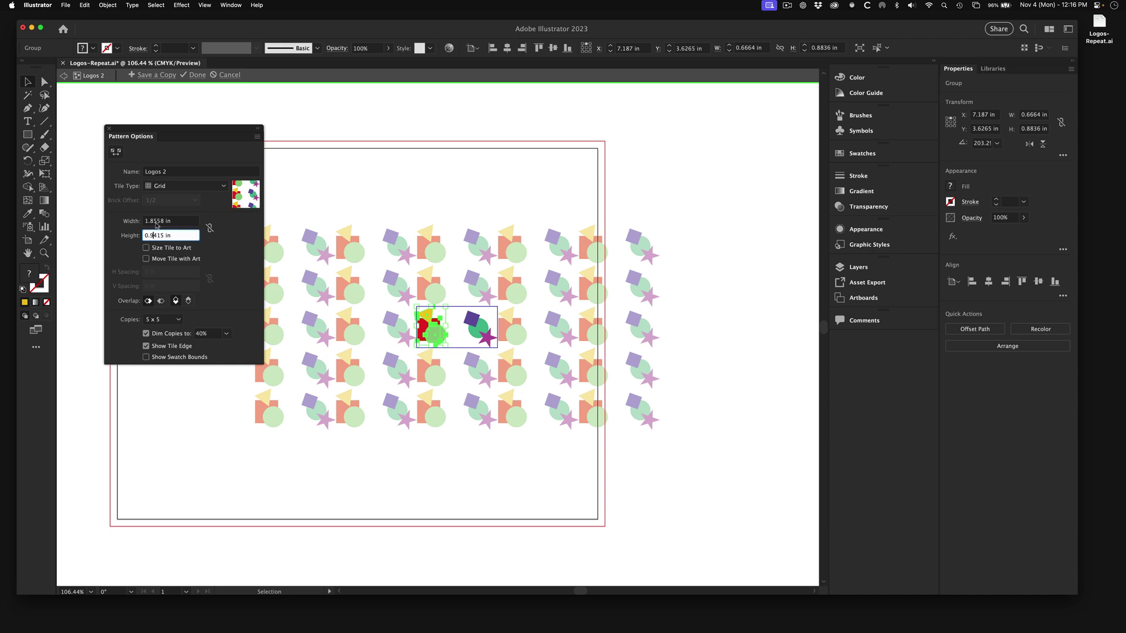
left_click(156, 221)
key("super+a")
type("2.125")
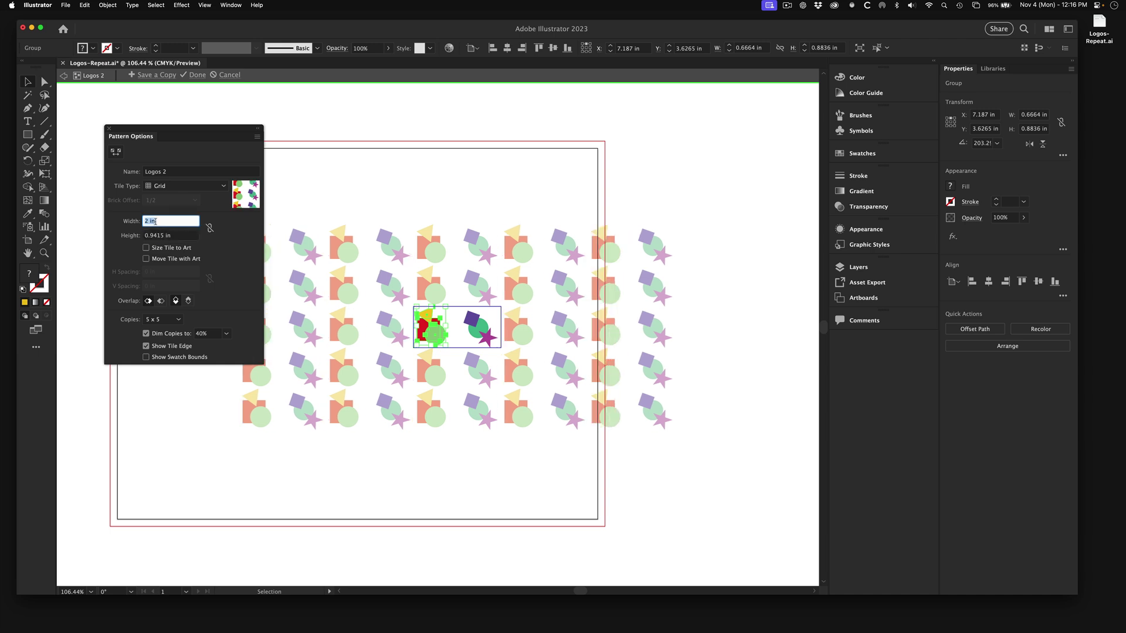
key("Return")
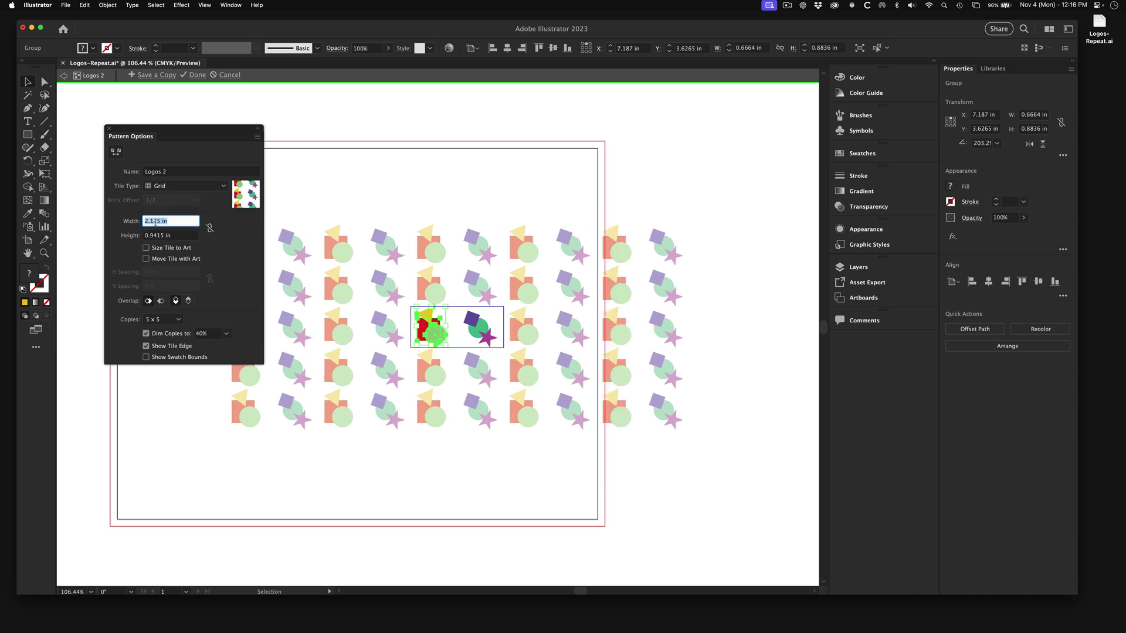
type("2.25")
key("Return")
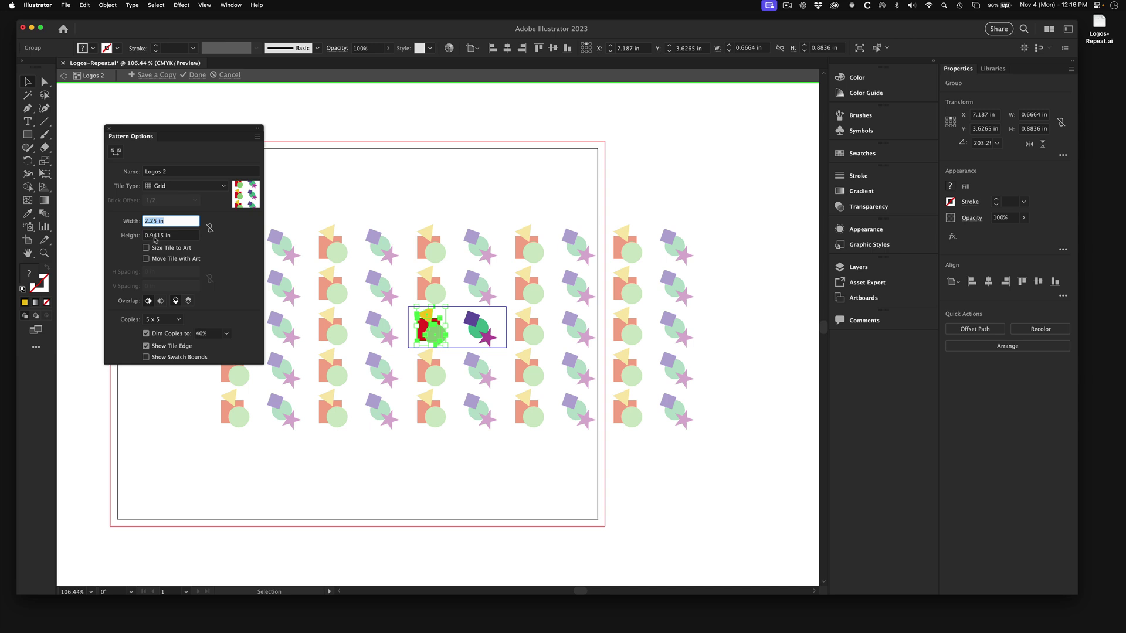
Set the pattern tile height to 1.125 in and finish editing the pattern
left_click(155, 236)
key("super+a")
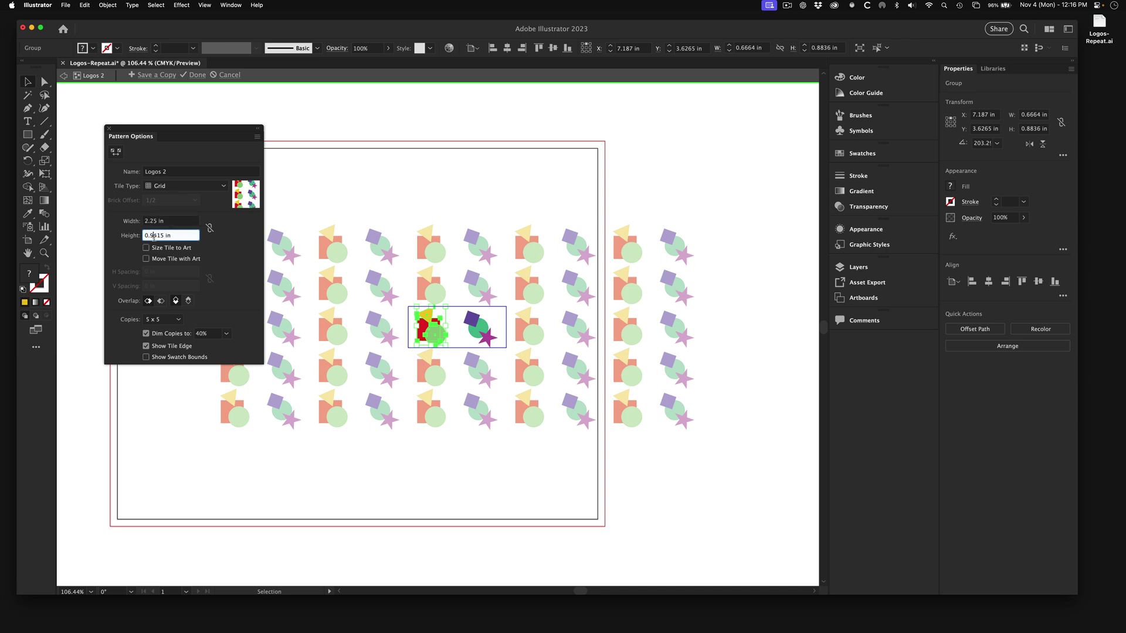
type("1.125")
key("Return")
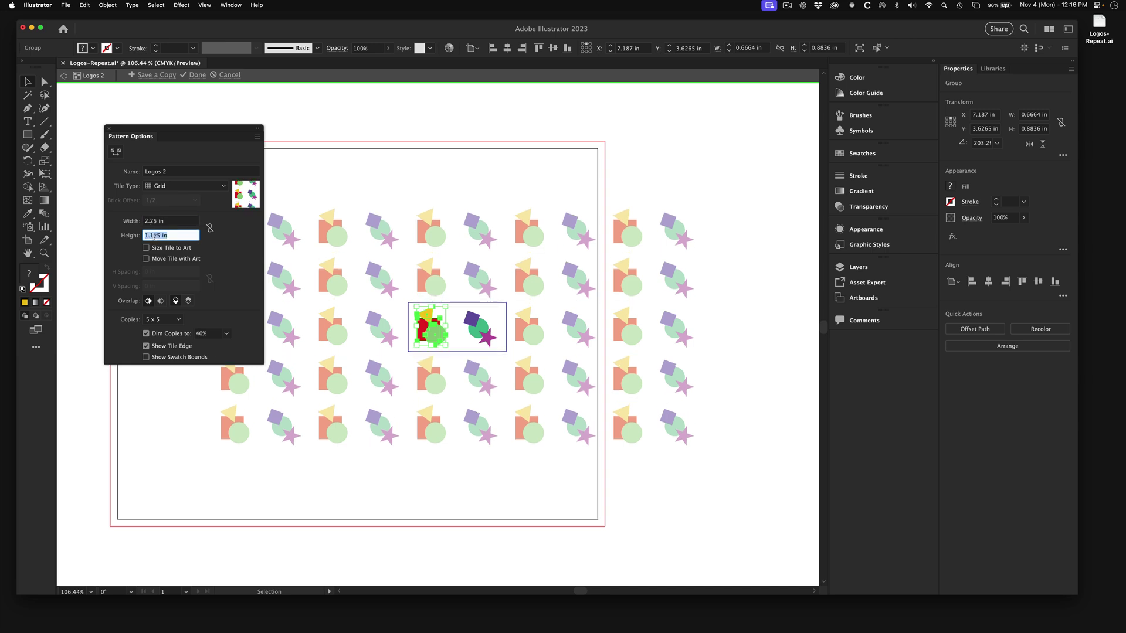
left_click(368, 209)
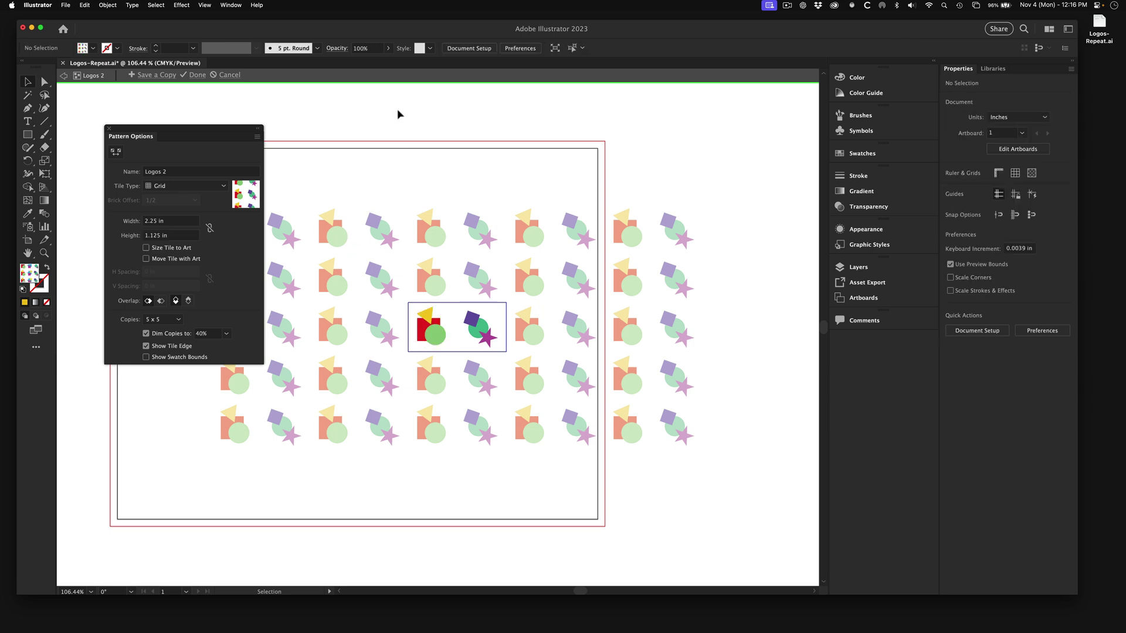
double_click(367, 159)
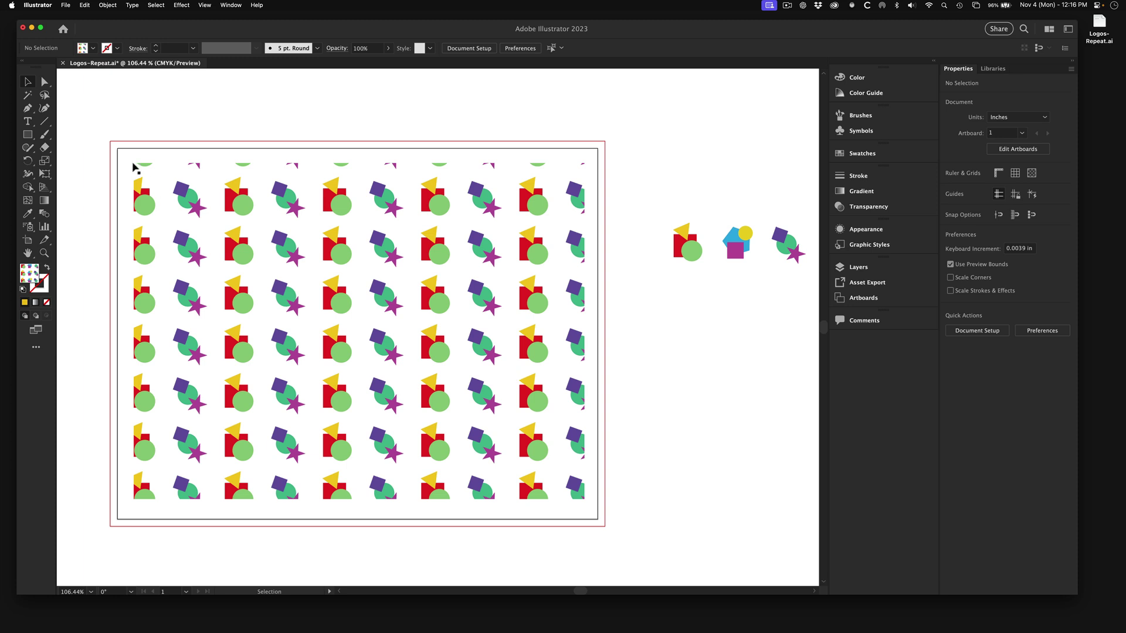
Crop all four edges of the pattern-filled rectangle to eight columns and six rows of whole logos, about 9.02 × 6.81 in
left_click(45, 82)
left_click_drag(97, 130, 585, 179)
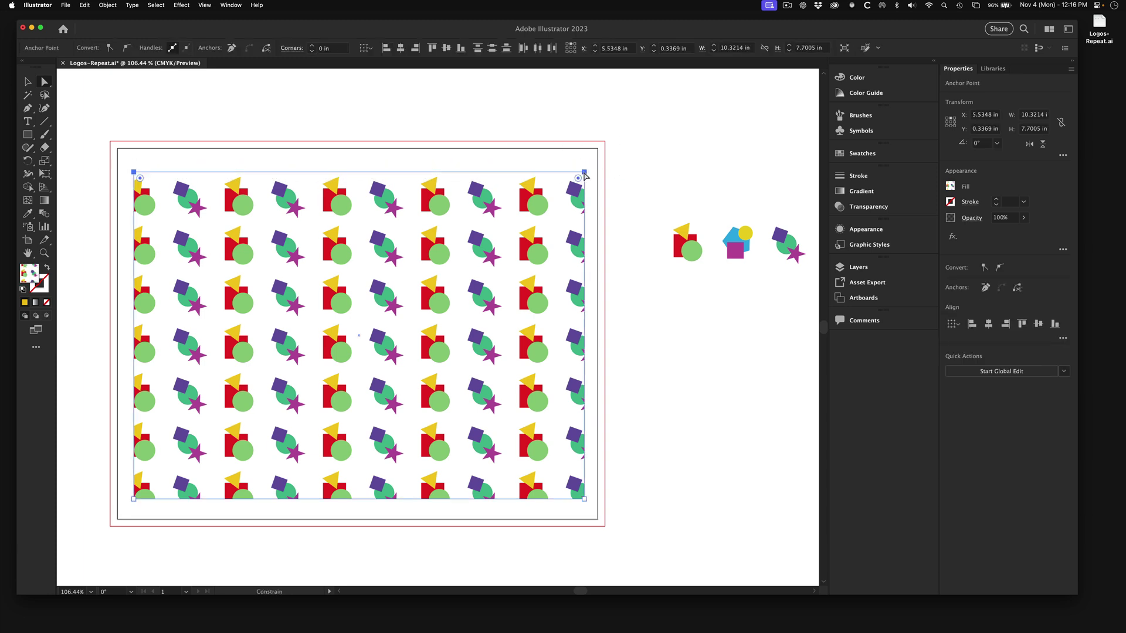
left_click_drag(101, 143, 165, 500)
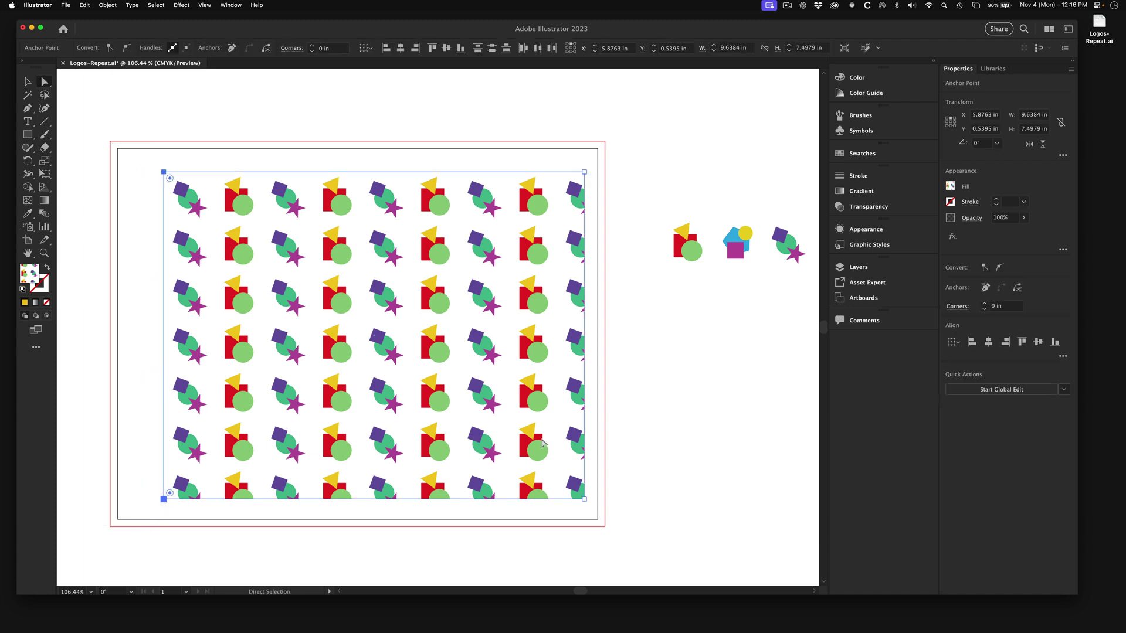
left_click_drag(588, 153, 598, 520)
left_click_drag(584, 172, 561, 175)
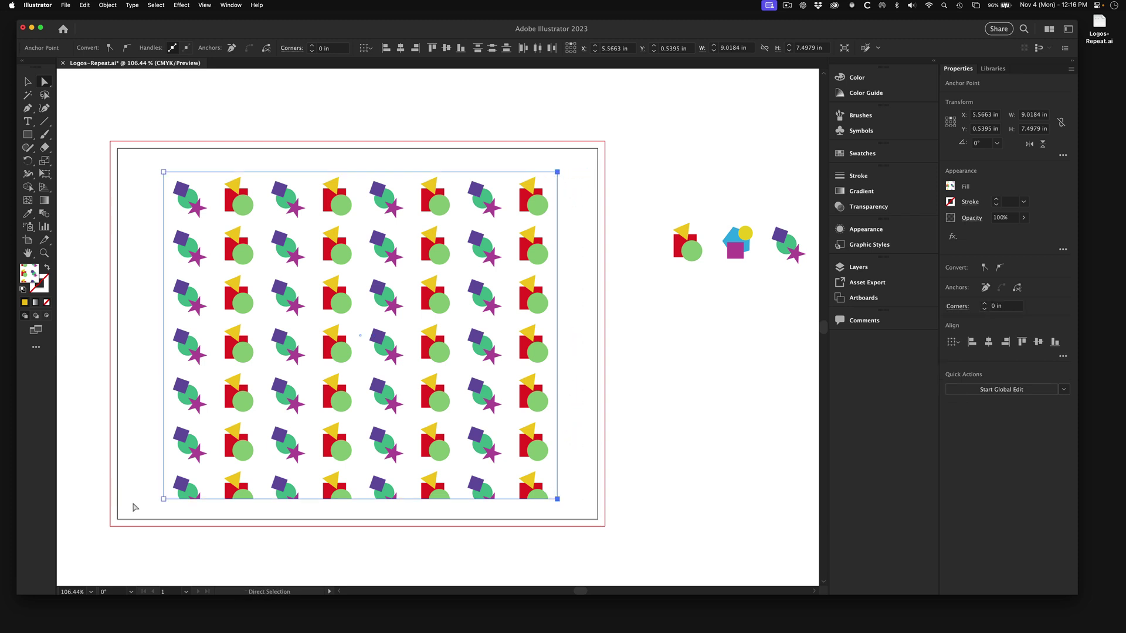
left_click_drag(138, 492, 560, 469)
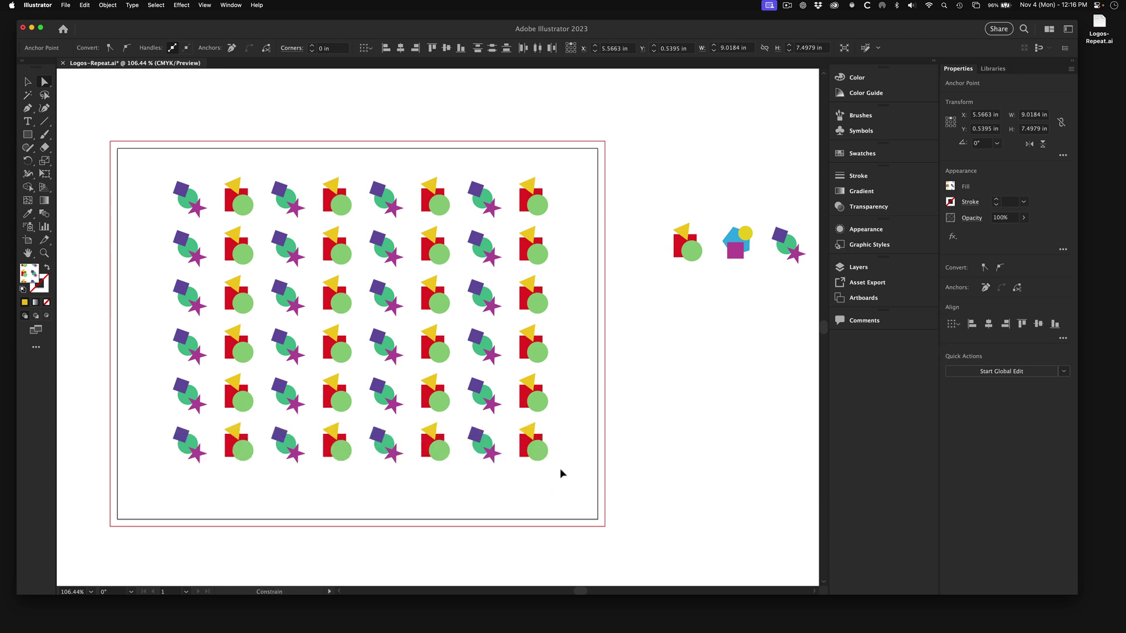
Centre the pattern-filled rectangle roughly on the artboard, enlarge it proportionally about its centre to about 10.72 × 8.1 in, and deselect it
left_click(28, 81)
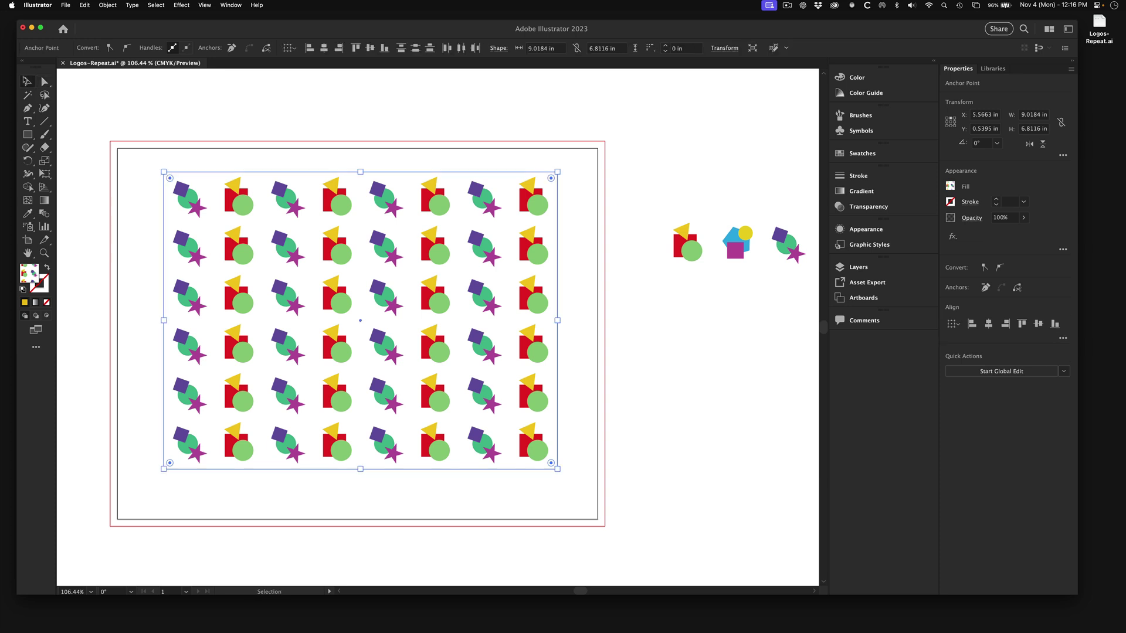
left_click(233, 146)
left_click(350, 292)
left_click_drag(350, 291, 345, 298)
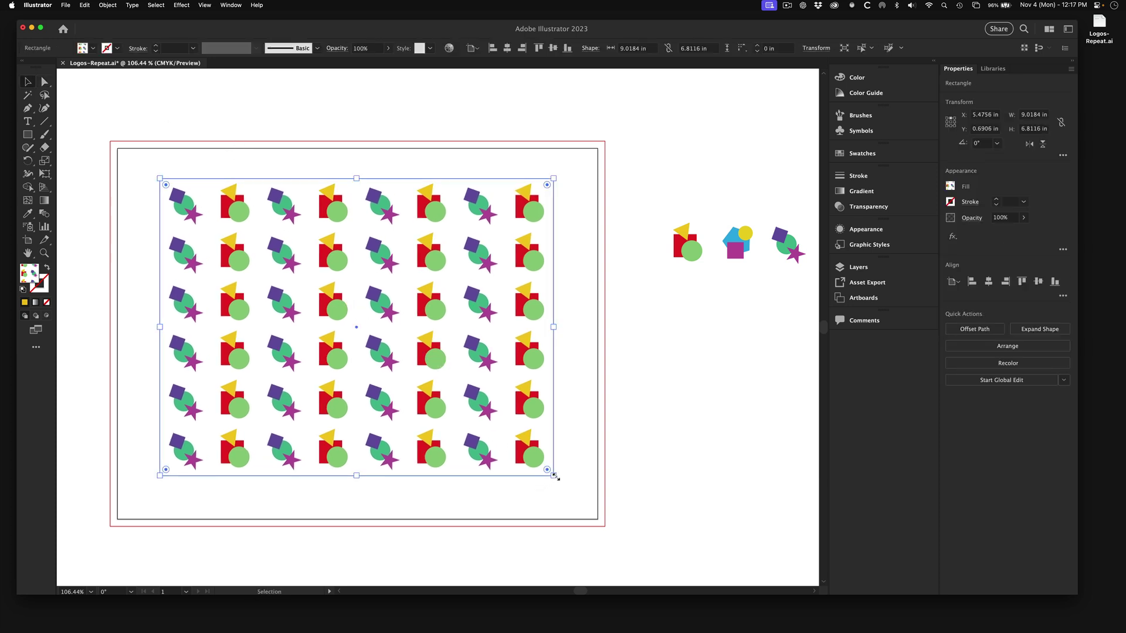
left_click_drag(555, 476, 577, 493)
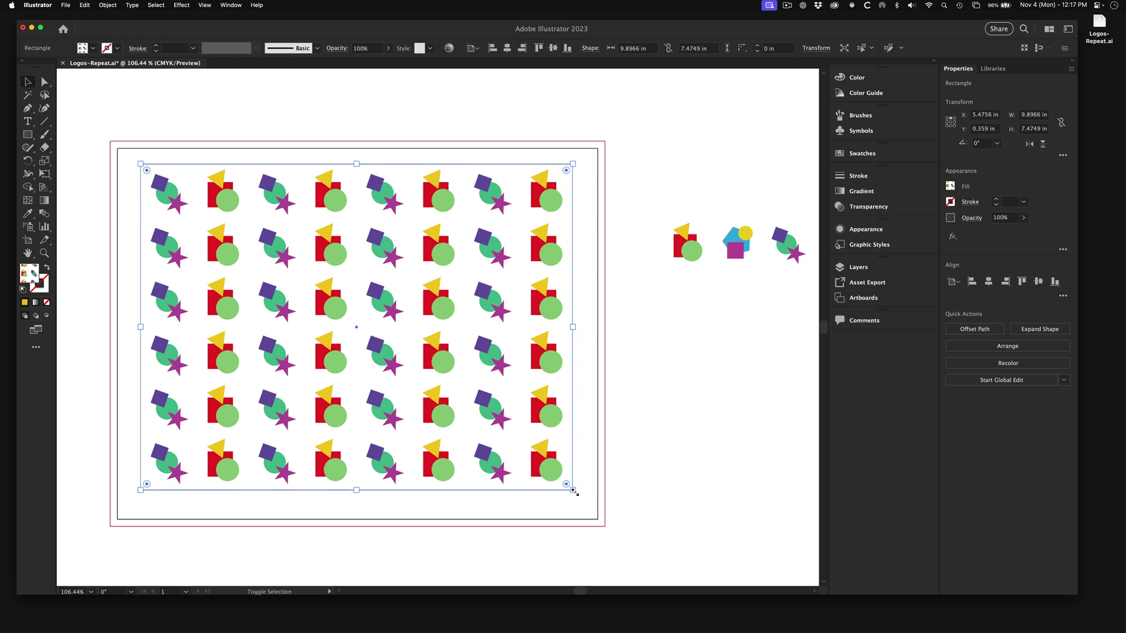
left_click_drag(574, 491, 593, 505)
left_click_drag(509, 248, 508, 251)
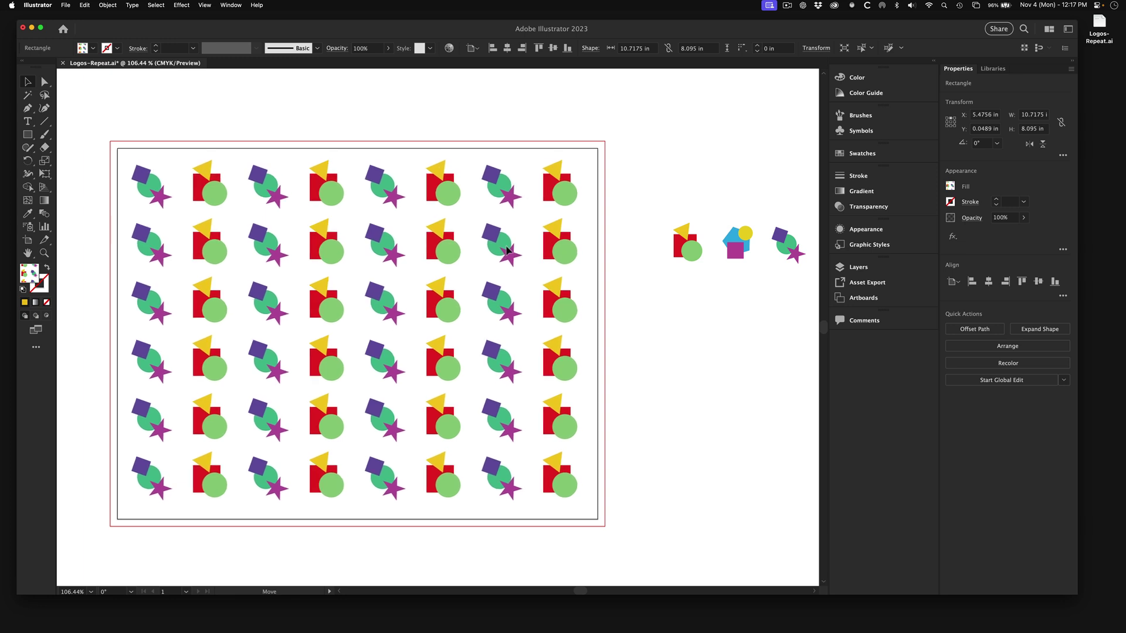
left_click(442, 116)
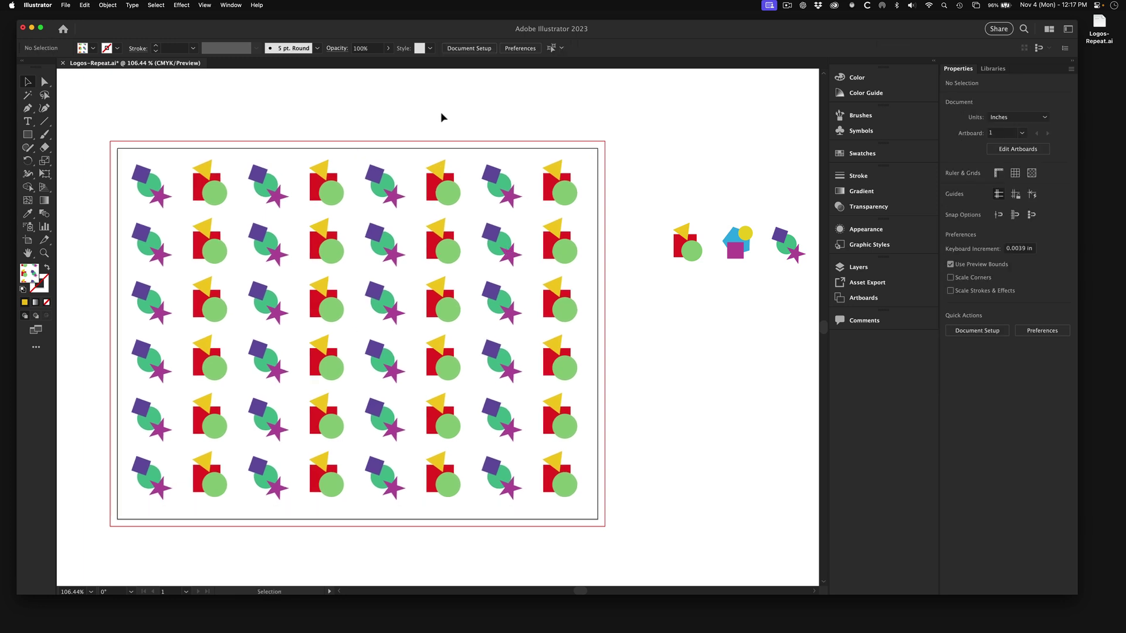